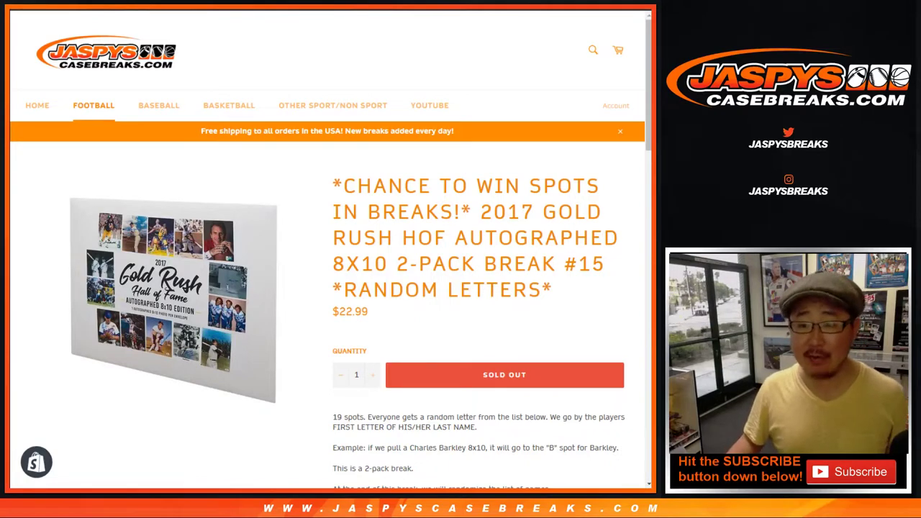
Step: Review the participant name list, the letter list and the prize rules on Sheet3 of the break spreadsheet
key("ctrl+Tab")
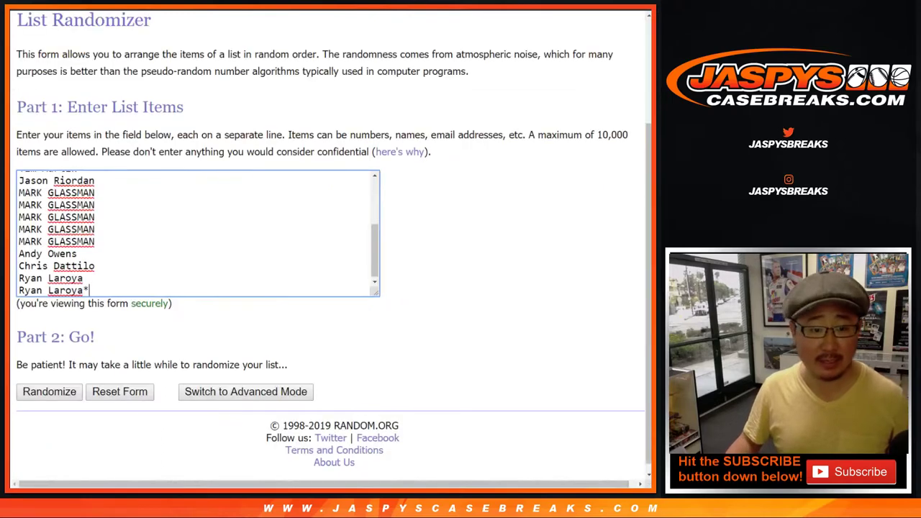
mouse_move(375, 251)
left_mouse_down()
mouse_move(374, 206)
mouse_move(375, 251)
left_mouse_up()
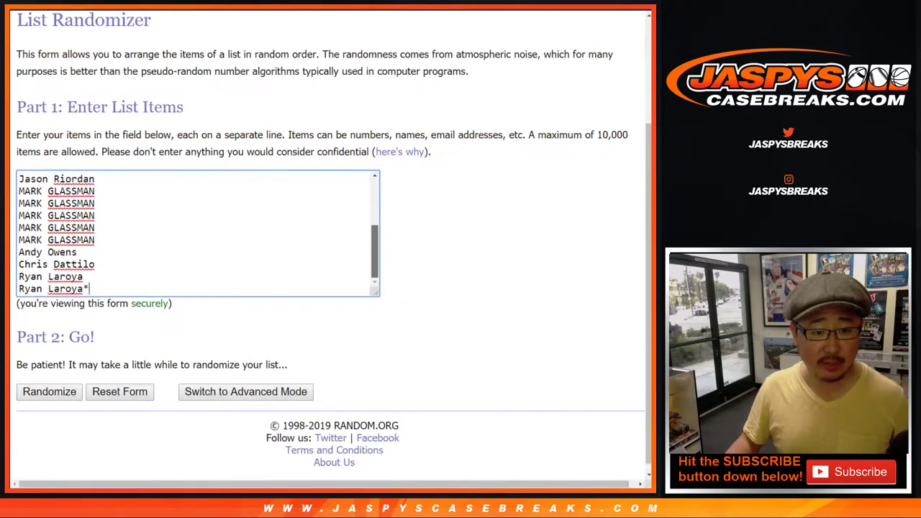
key("ctrl+Tab")
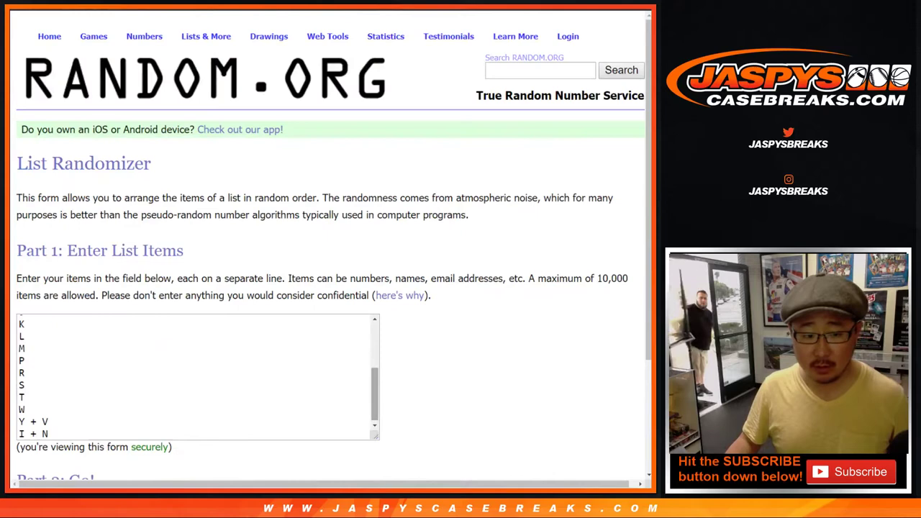
scroll(198, 376, "up", 10)
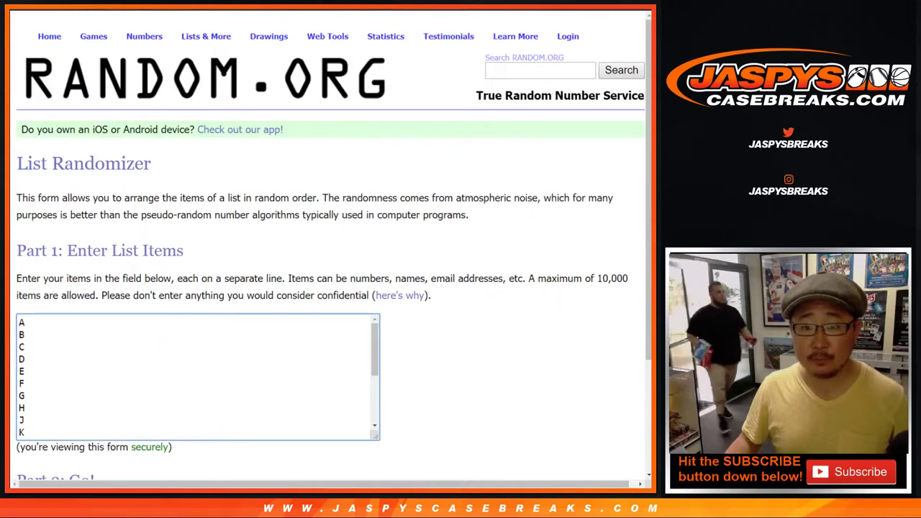
key("ctrl+Tab")
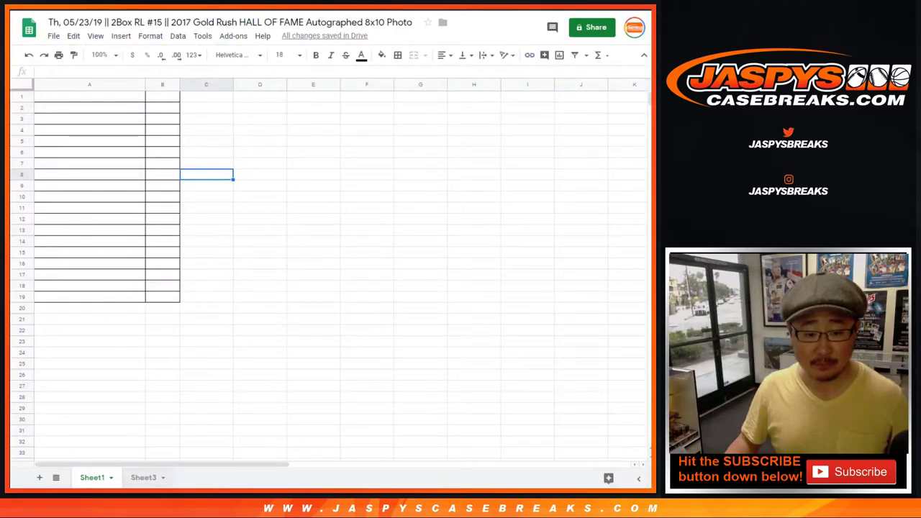
left_click(143, 478)
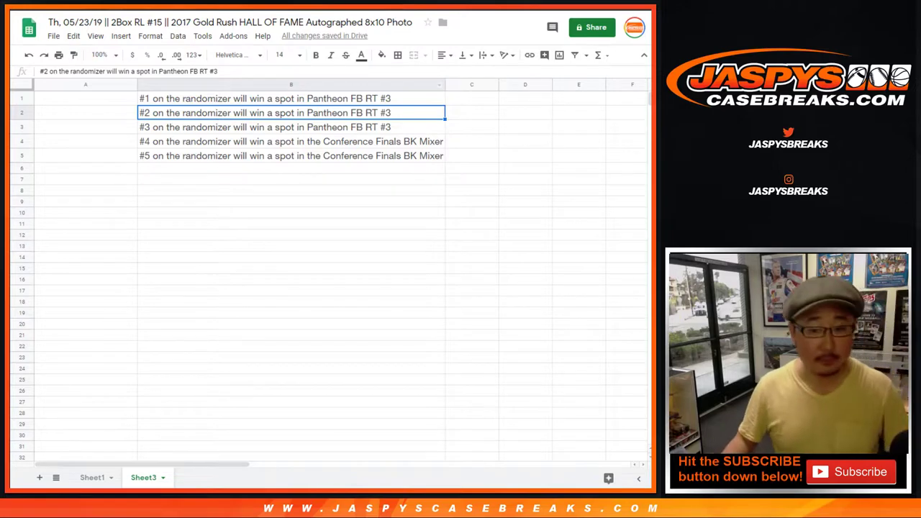
Step: Roll two virtual dice in the RANDOM.ORG Dice Roller
key("ctrl+Tab")
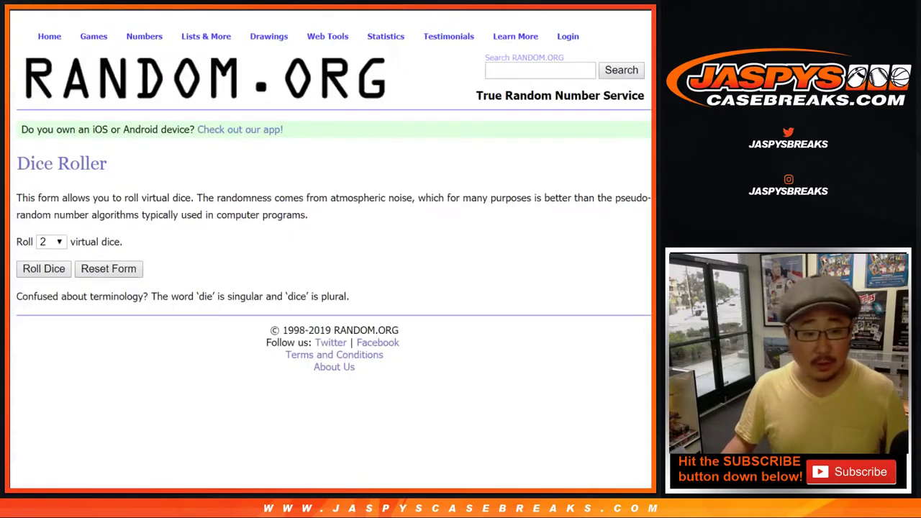
left_click(43, 269)
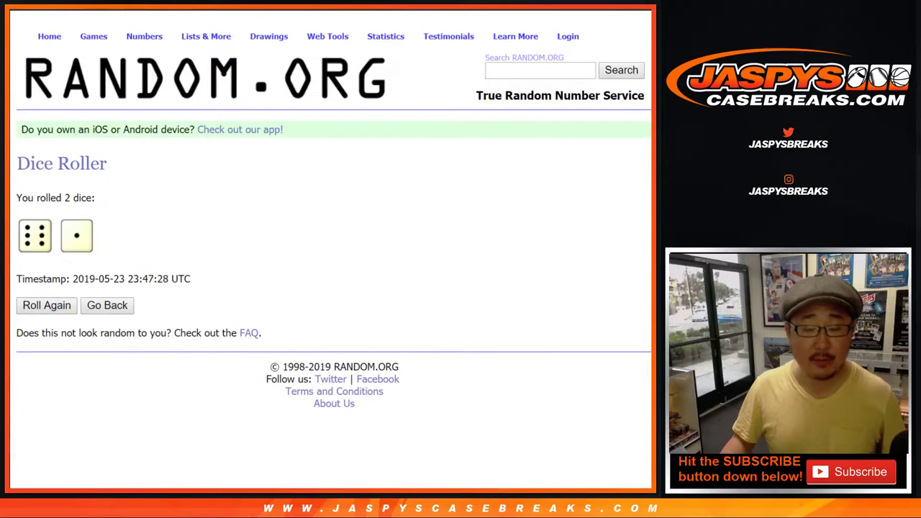
Step: Randomize the list of participant names seven times in the List Randomizer
key("ctrl+Tab")
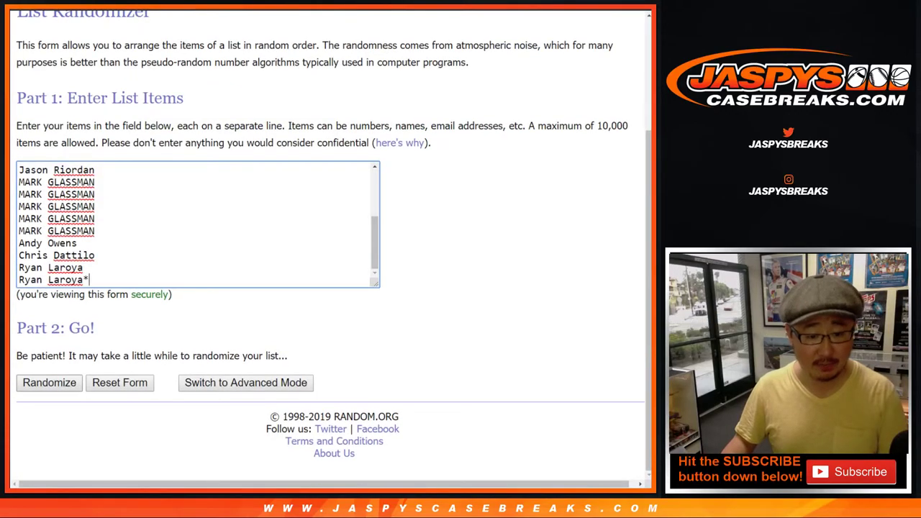
left_click(49, 383)
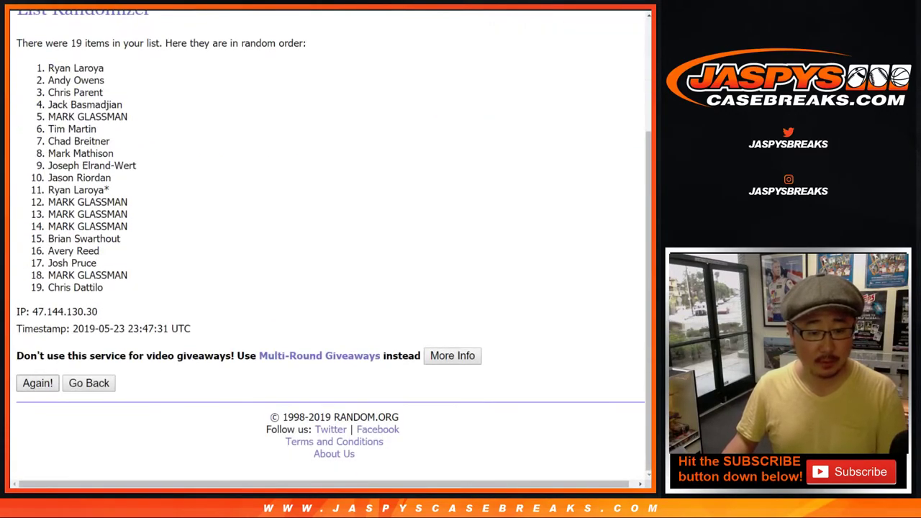
left_click(37, 383)
scroll(38, 383, "down", 3)
left_click(37, 382)
scroll(38, 383, "down", 3)
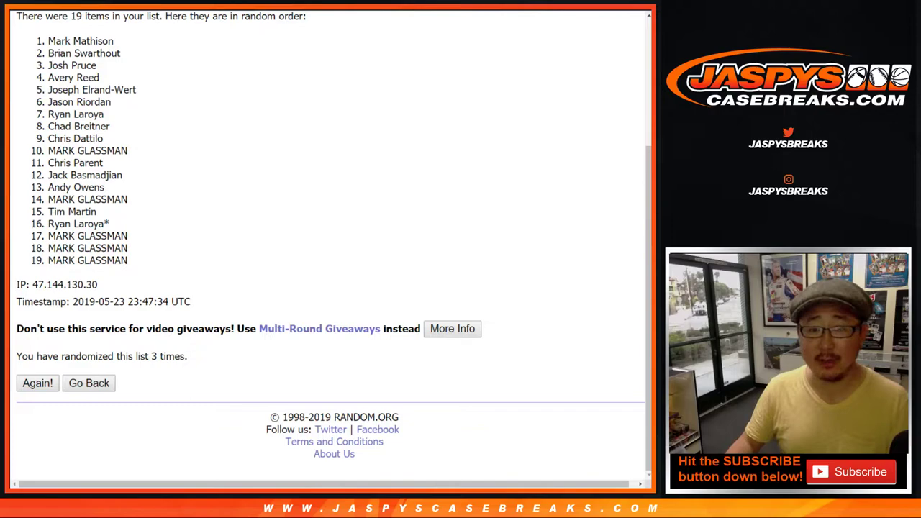
left_click(38, 383)
scroll(37, 384, "down", 3)
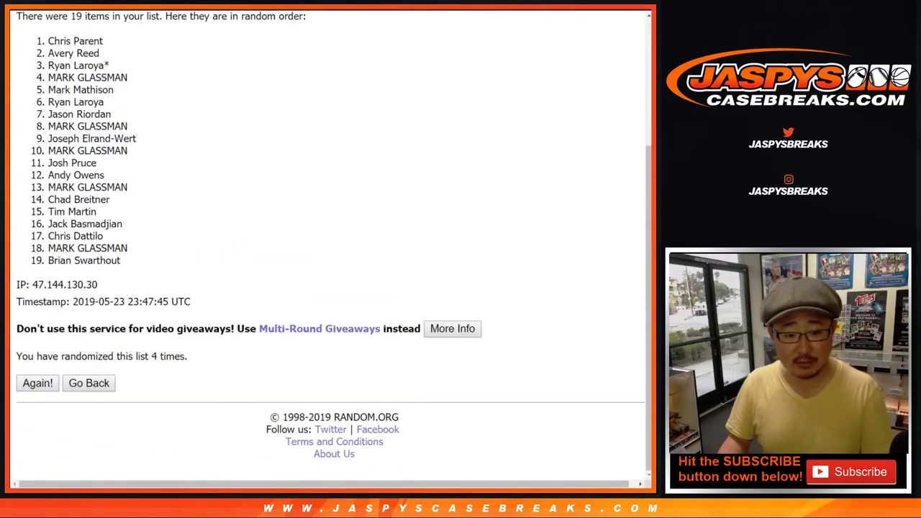
key("Return")
scroll(331, 215, "down", 3)
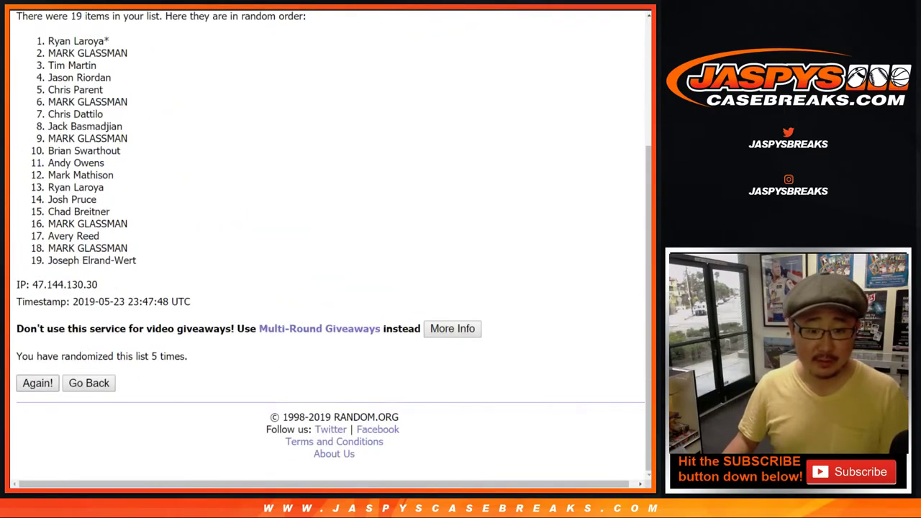
left_click(37, 383)
scroll(209, 29, "down", 3)
key("ctrl+Tab")
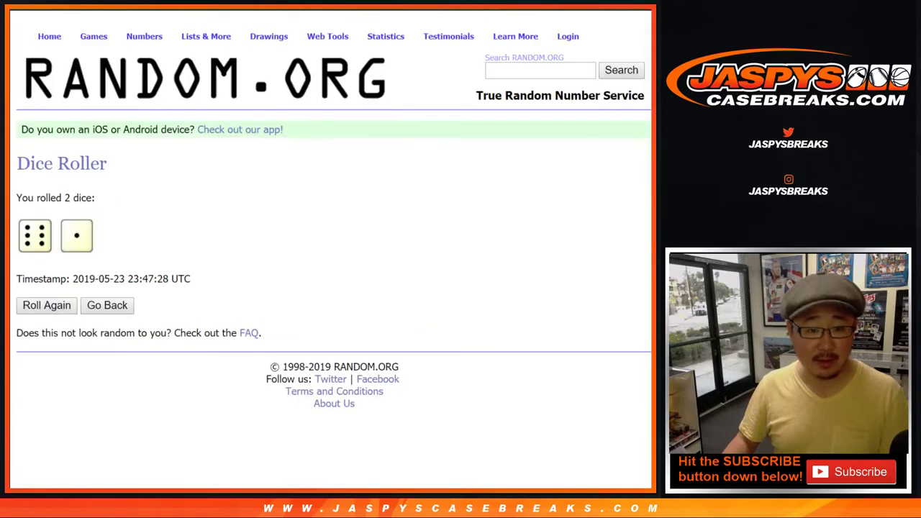
key("ctrl+shift+Tab")
key("Return")
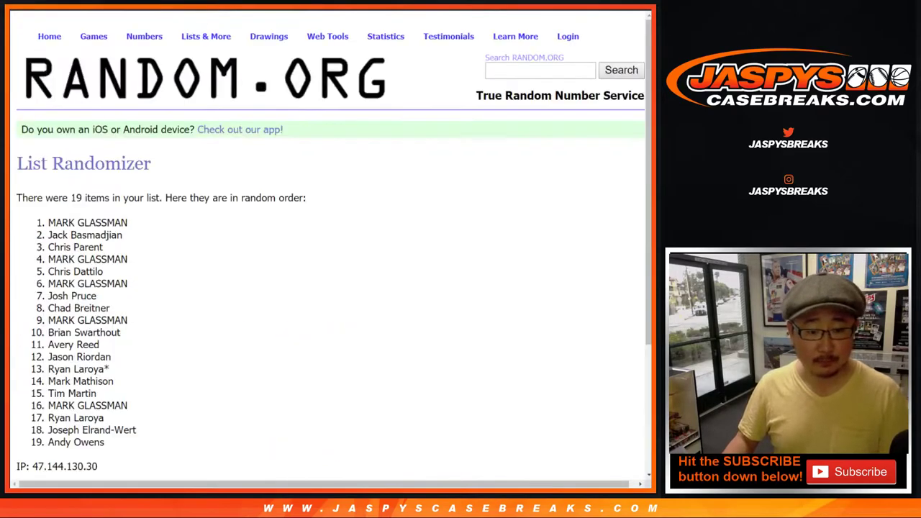
scroll(331, 245, "down", 3)
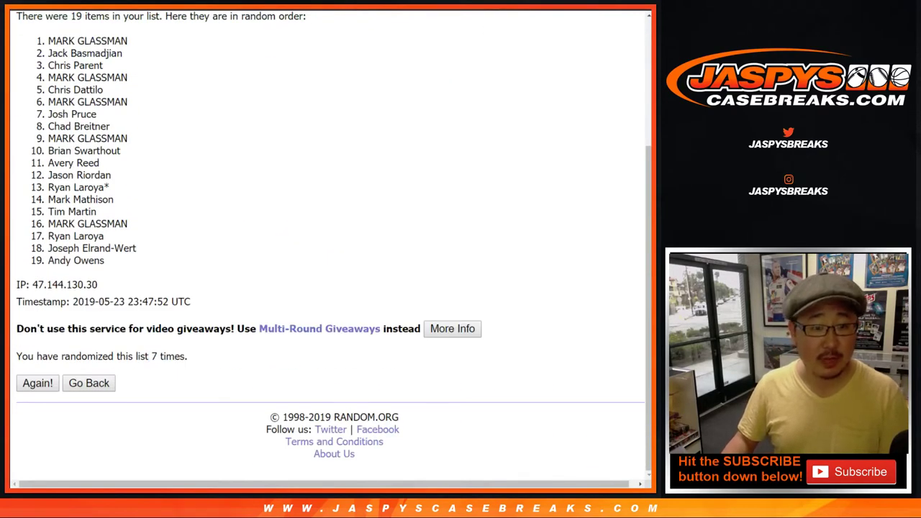
Step: Copy all 19 randomized participant names into column A of Sheet1 in the break spreadsheet, starting at A1
left_click_drag(47, 41, 105, 261)
key("ctrl+c")
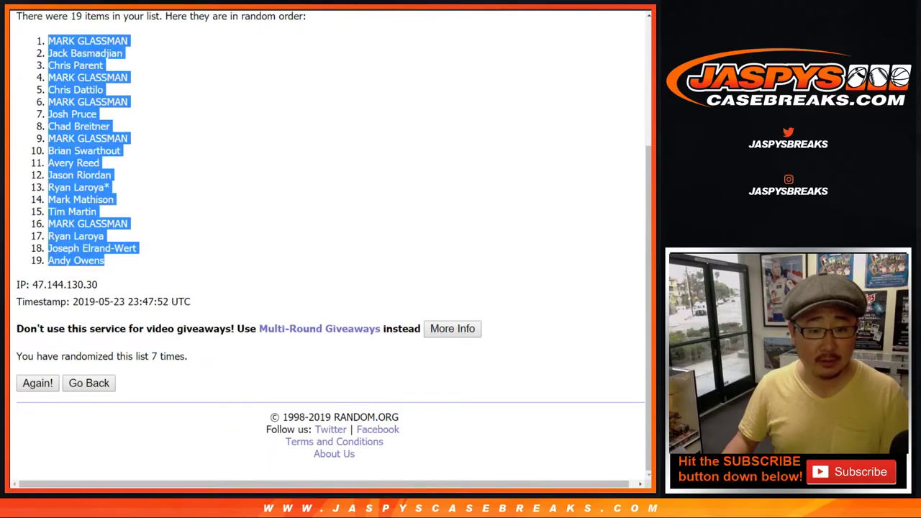
key("ctrl+shift+Tab")
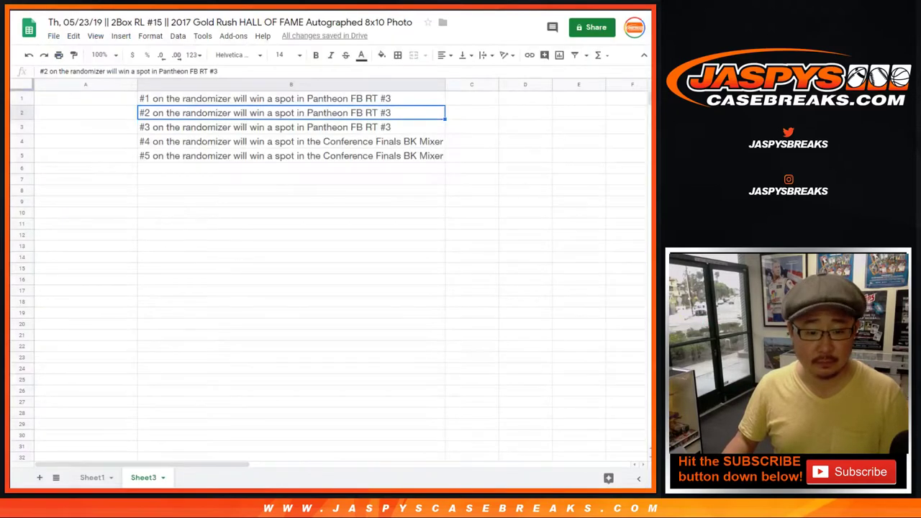
left_click(92, 478)
right_click(101, 96)
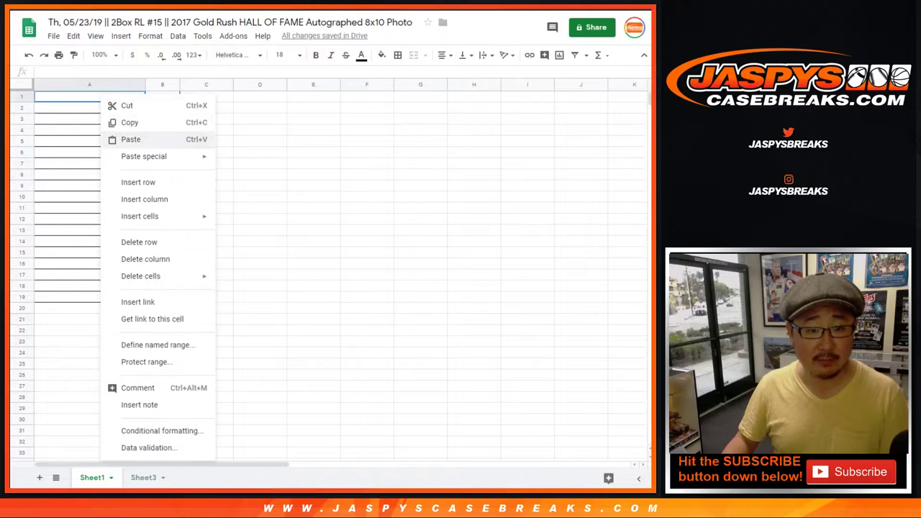
left_click(153, 139)
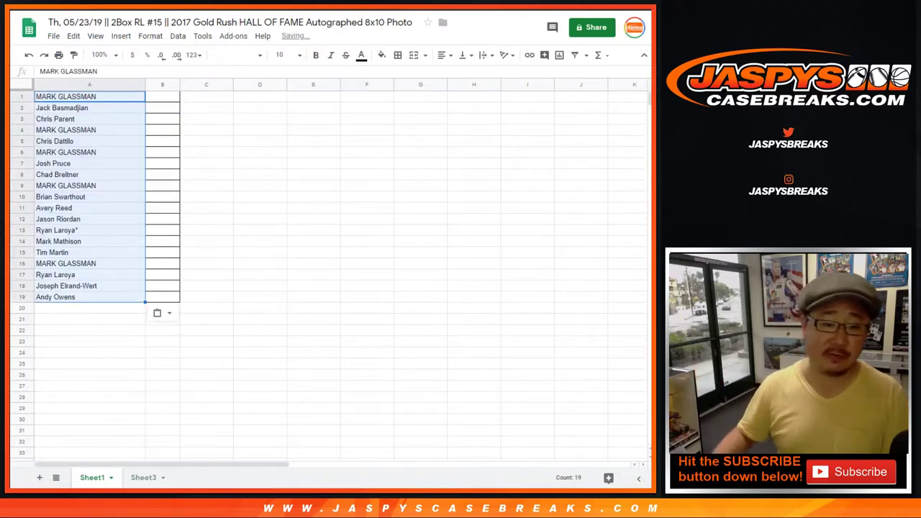
Step: Randomize the list of letters seven times in the List Randomizer
key("ctrl+Tab")
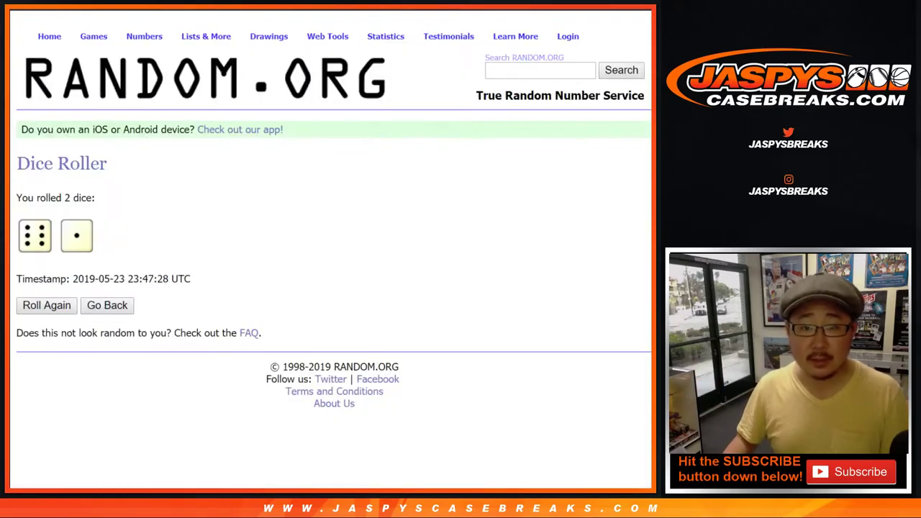
key("ctrl+Tab")
key("ctrl+Tab")
scroll(324, 252, "down", 3)
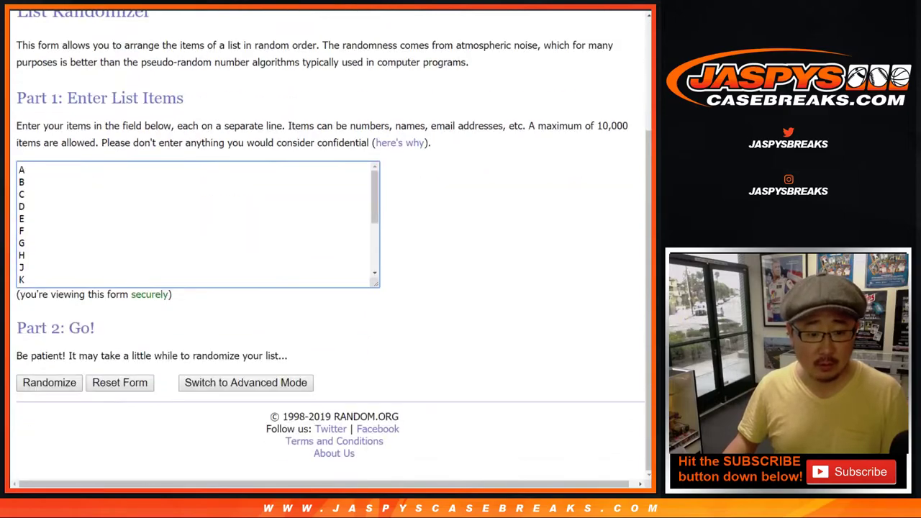
left_click(49, 383)
scroll(48, 382, "down", 3)
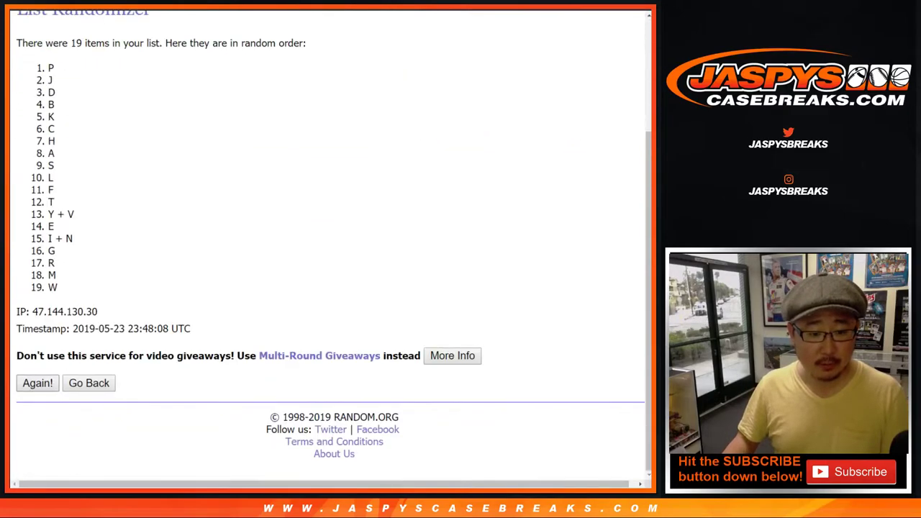
left_click(37, 383)
scroll(37, 383, "down", 3)
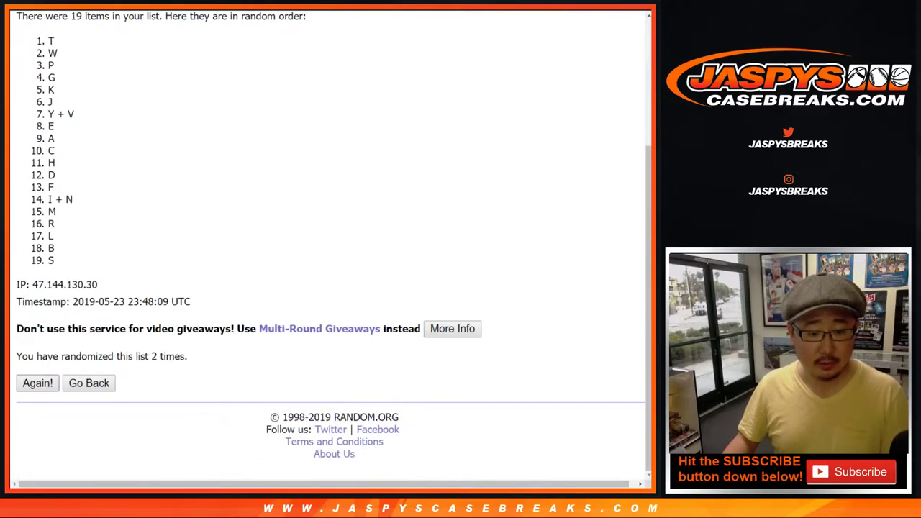
left_click(38, 382)
scroll(37, 382, "down", 3)
left_click(38, 383)
scroll(38, 383, "down", 3)
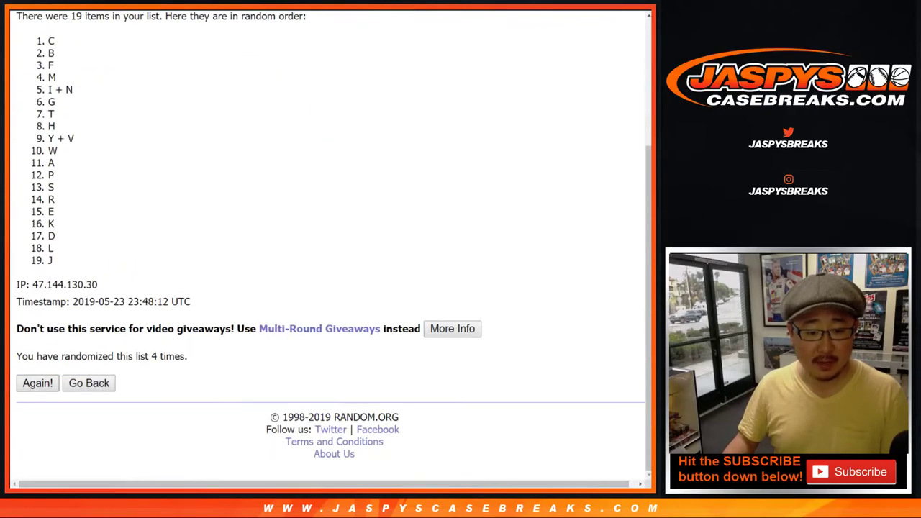
left_click(38, 383)
scroll(37, 383, "down", 3)
left_click(37, 383)
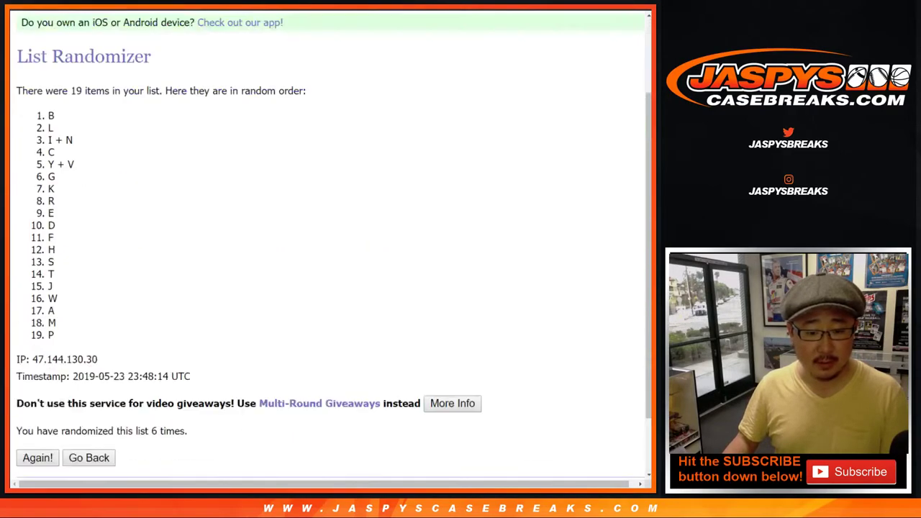
scroll(324, 252, "down", 3)
left_click(38, 383)
scroll(324, 252, "down", 3)
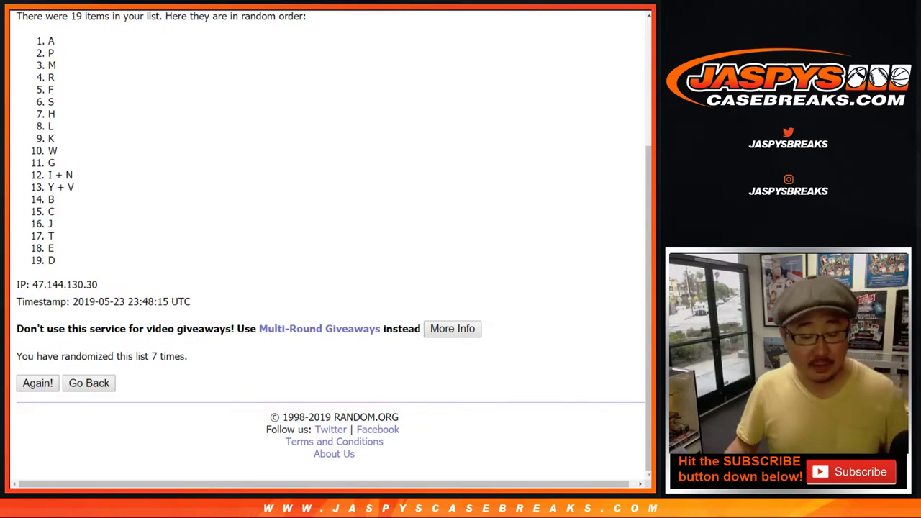
Step: Copy all 19 randomized letter entries into column B of Sheet1 beside the names, starting at B1
scroll(331, 245, "up", 1)
left_click_drag(47, 90, 52, 281)
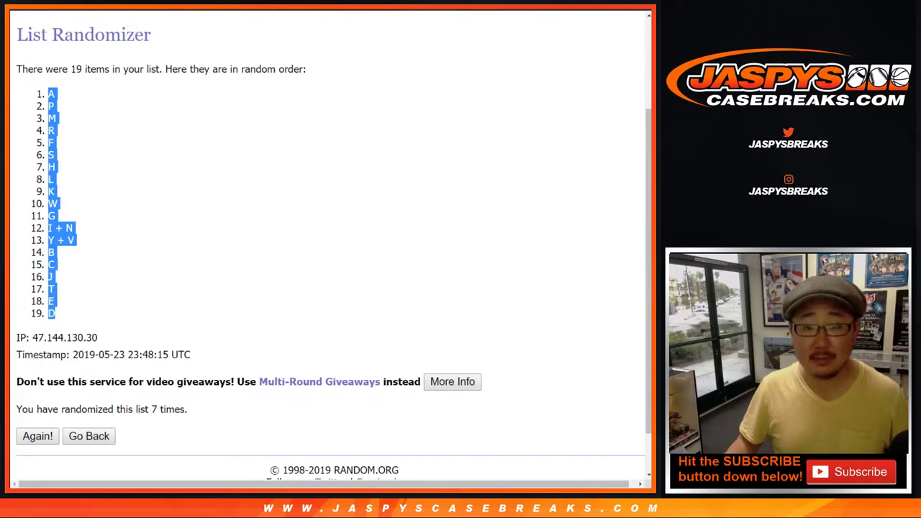
key("ctrl+Tab")
right_click(171, 98)
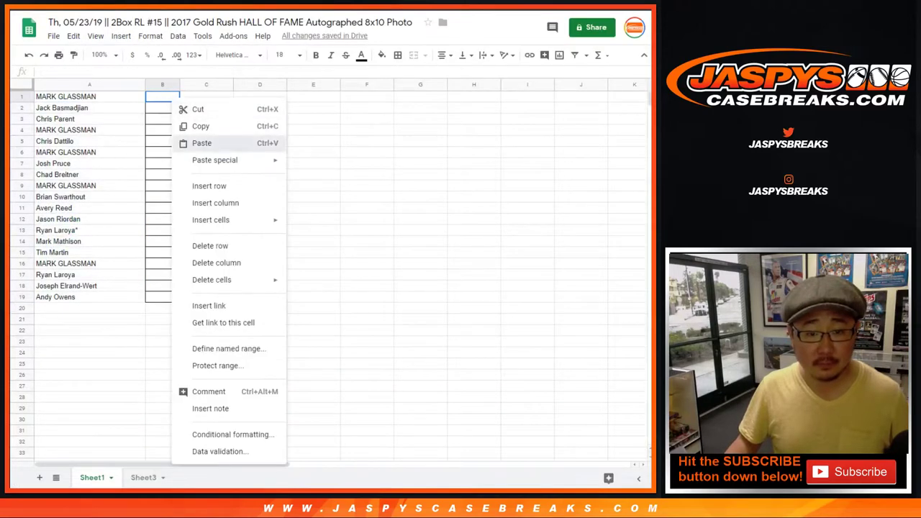
left_click(202, 143)
Step: Format the whole sheet in Helvetica Neue at size 18 and fit column A's width to the names
left_click(22, 85)
left_click(238, 55)
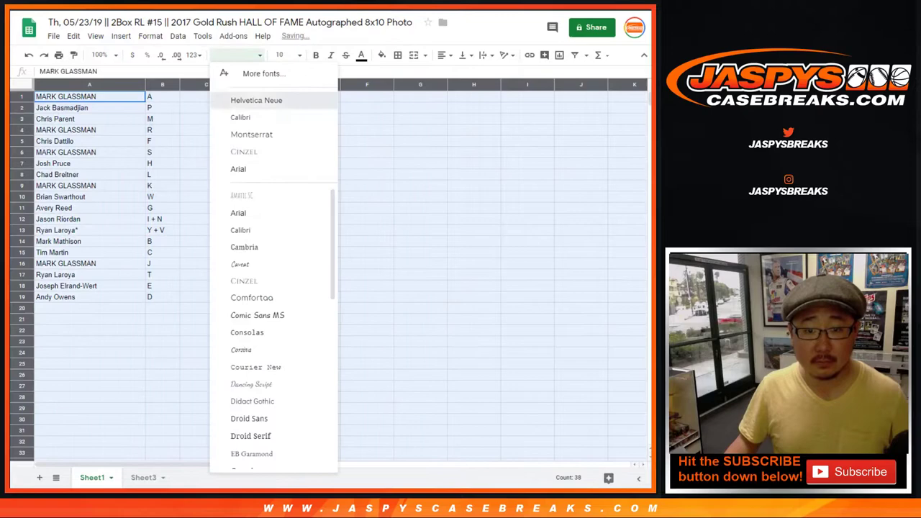
left_click(256, 100)
left_click(284, 54)
left_click(283, 209)
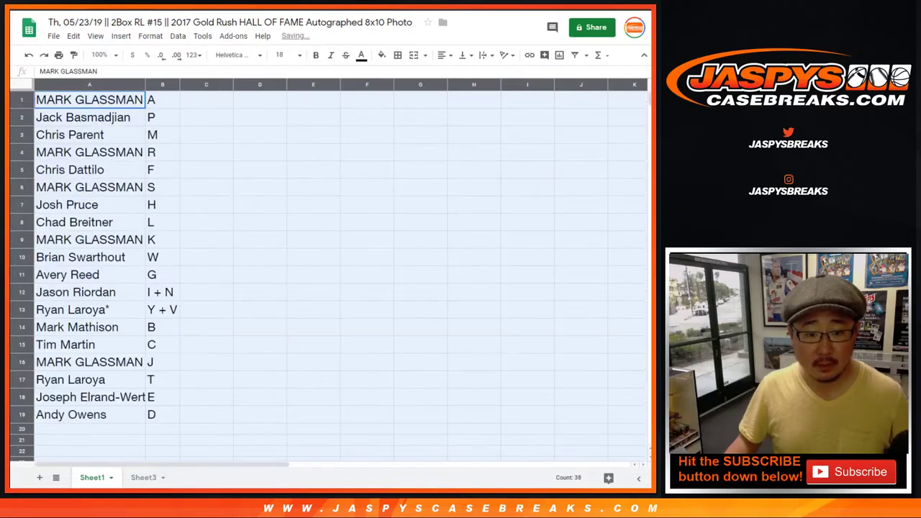
double_click(145, 85)
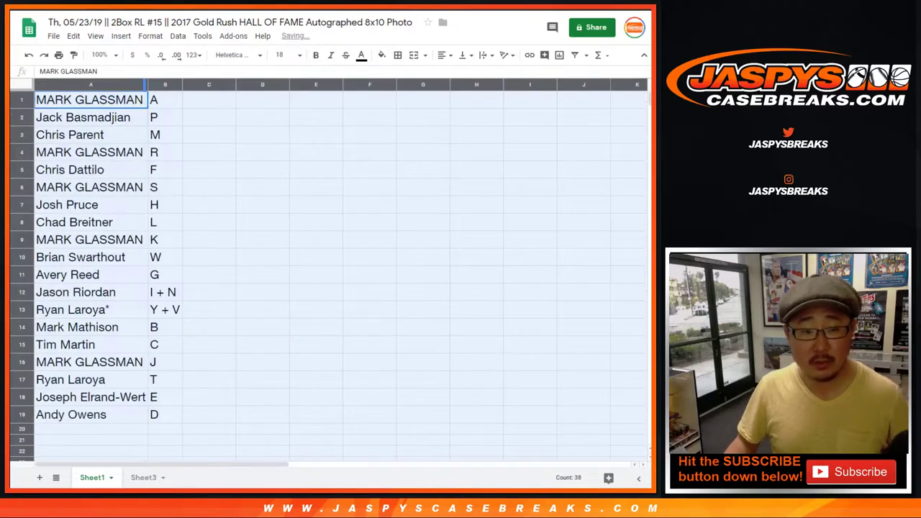
Step: Go through rows 1 to 19 one by one to read each participant's name with the assigned letter
left_click(21, 100)
left_click(22, 117)
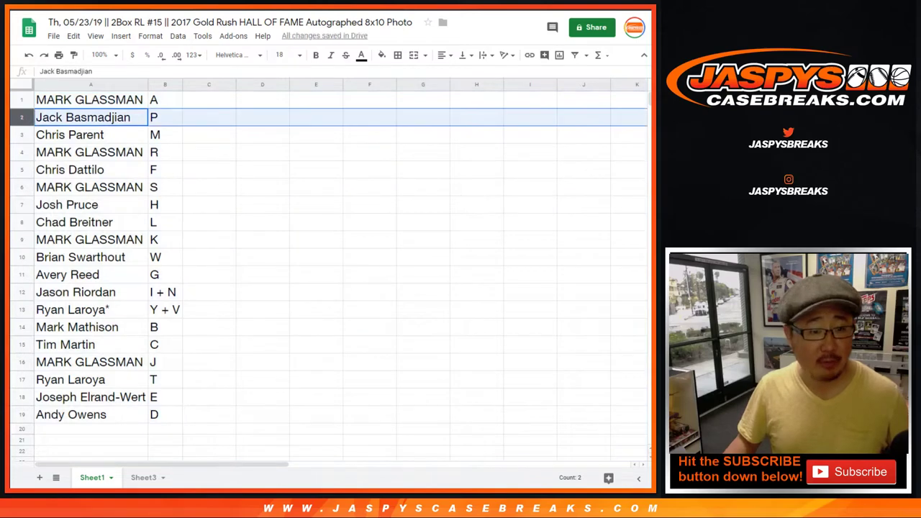
left_click(21, 136)
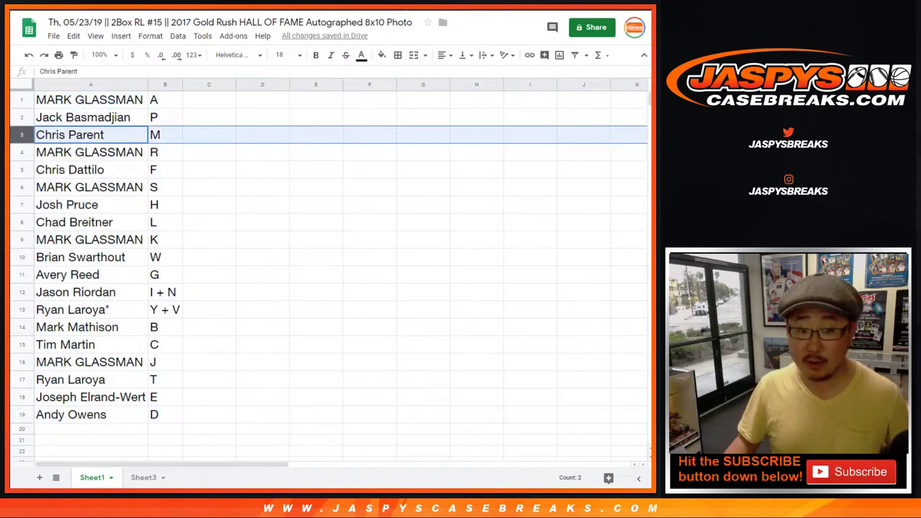
left_click(22, 152)
left_click(21, 170)
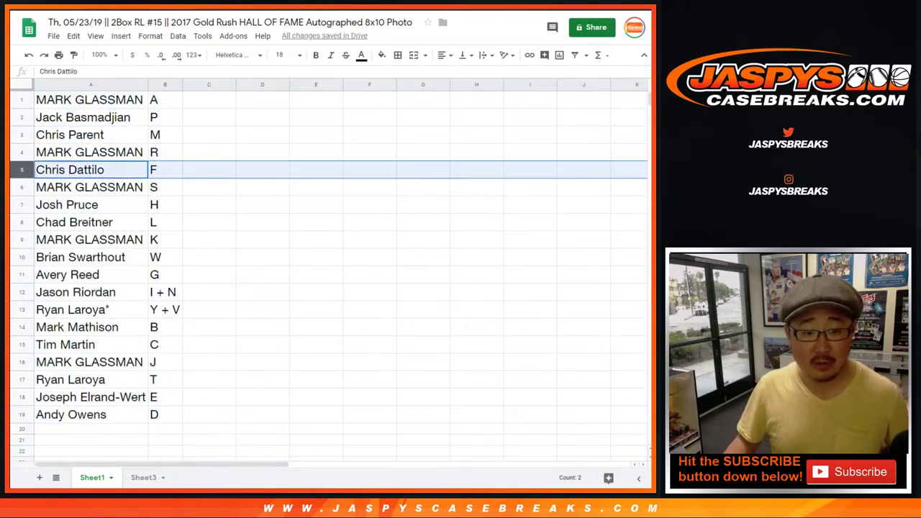
left_click(21, 187)
left_click(21, 205)
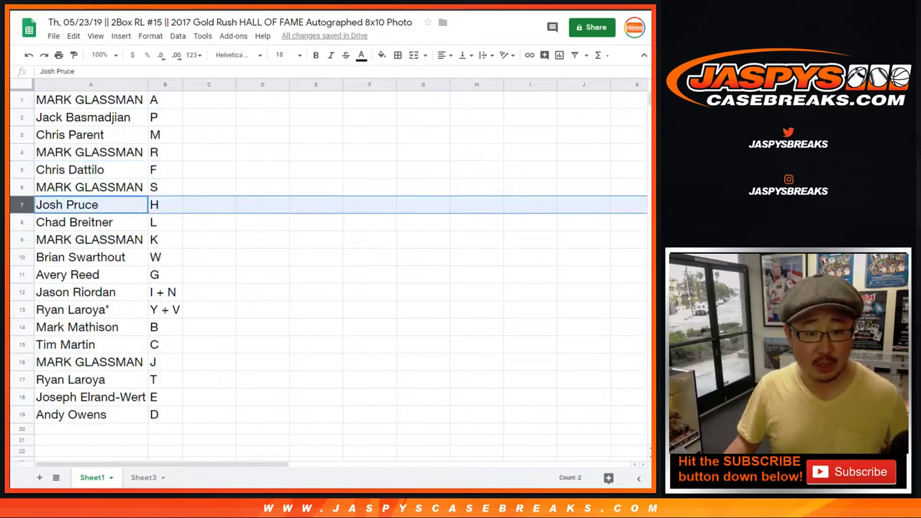
left_click(22, 223)
left_click(22, 240)
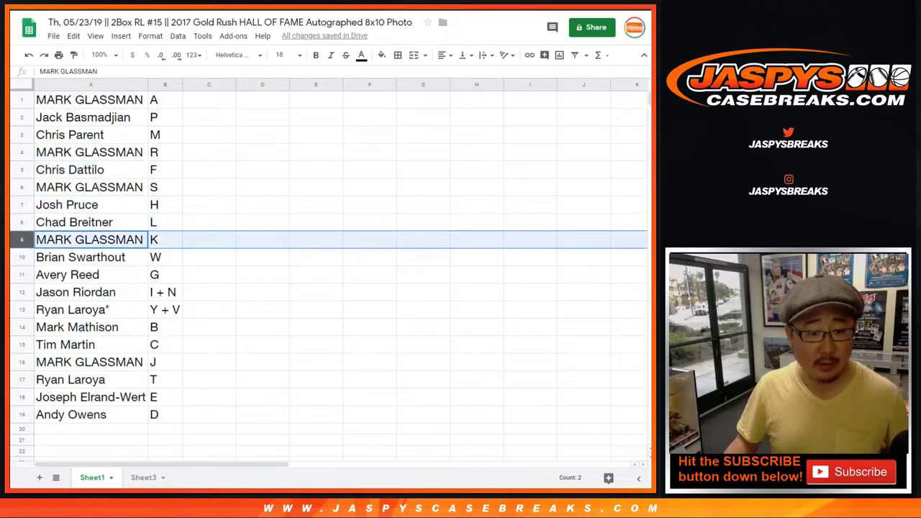
left_click(22, 258)
left_click(21, 275)
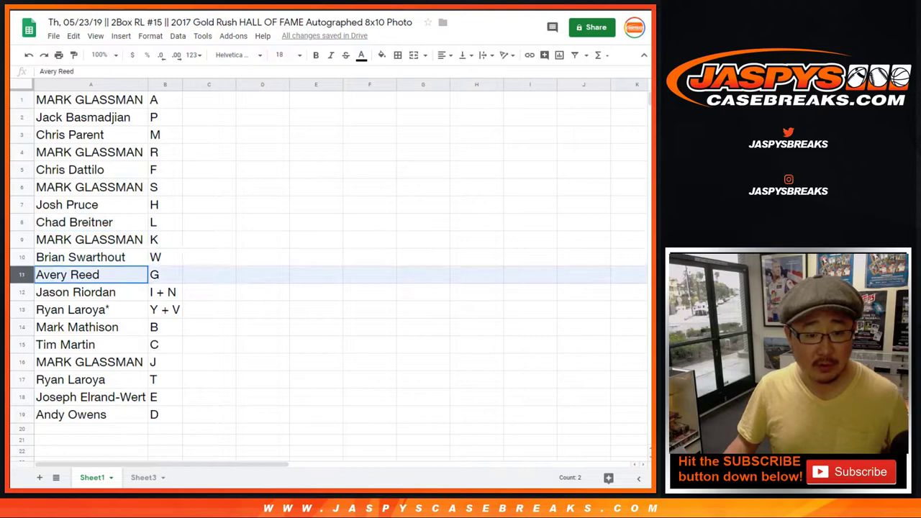
left_click(22, 292)
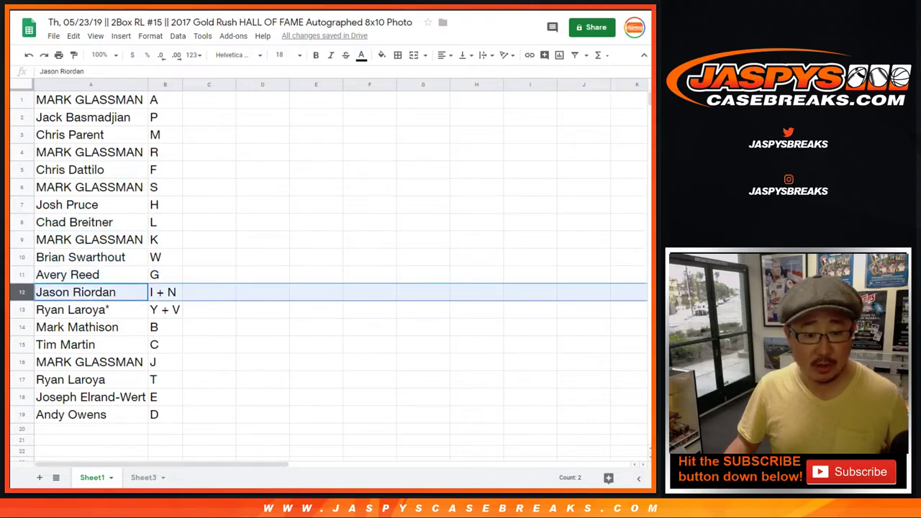
left_click(22, 310)
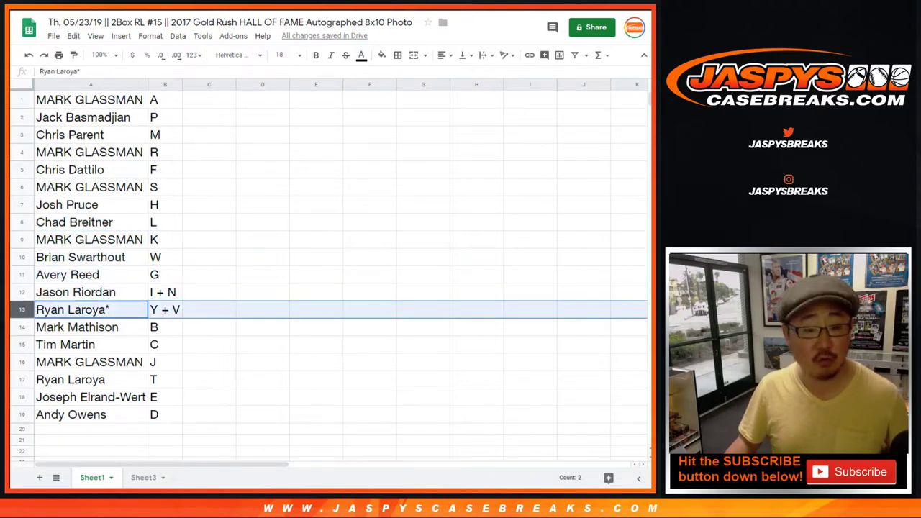
left_click(21, 326)
left_click(22, 344)
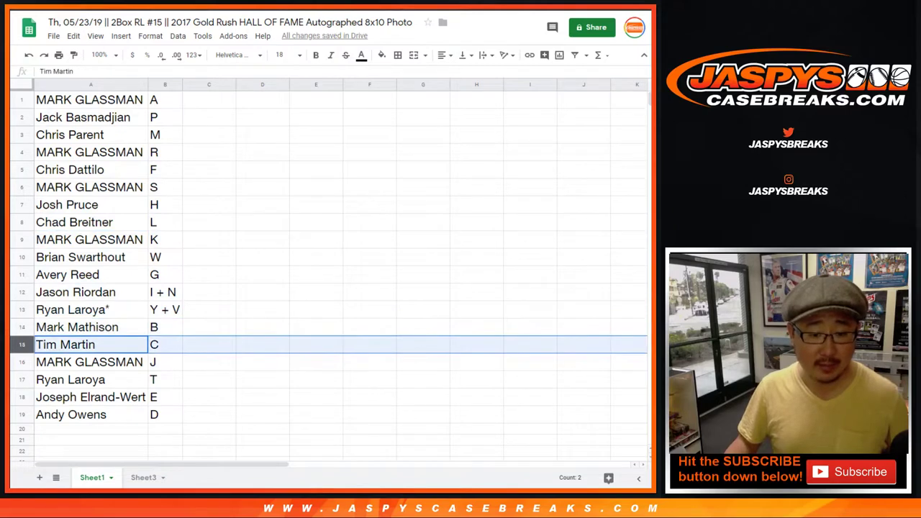
left_click(21, 327)
left_click(22, 345)
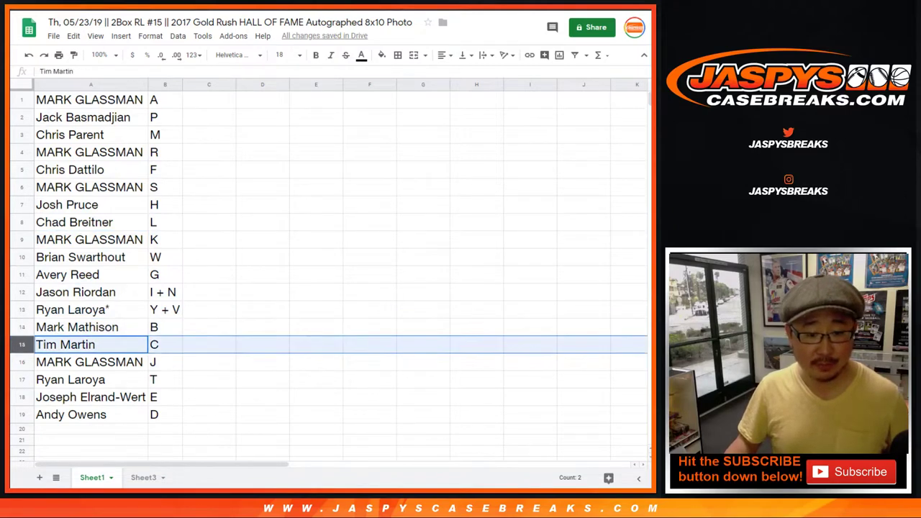
left_click(21, 363)
left_click(21, 380)
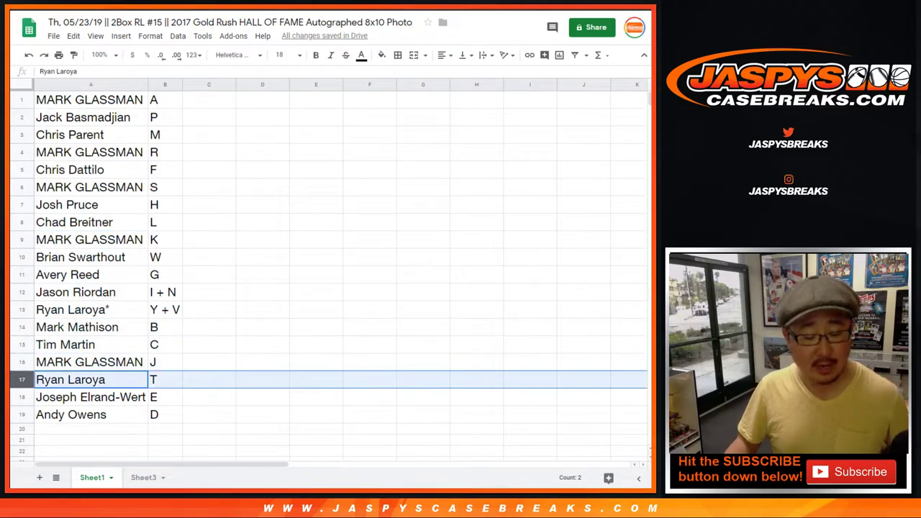
left_click(22, 397)
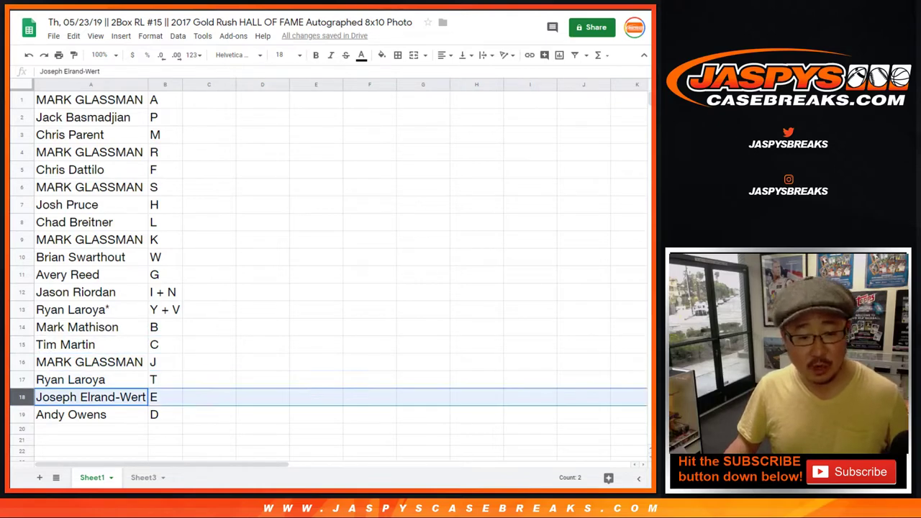
left_click(22, 414)
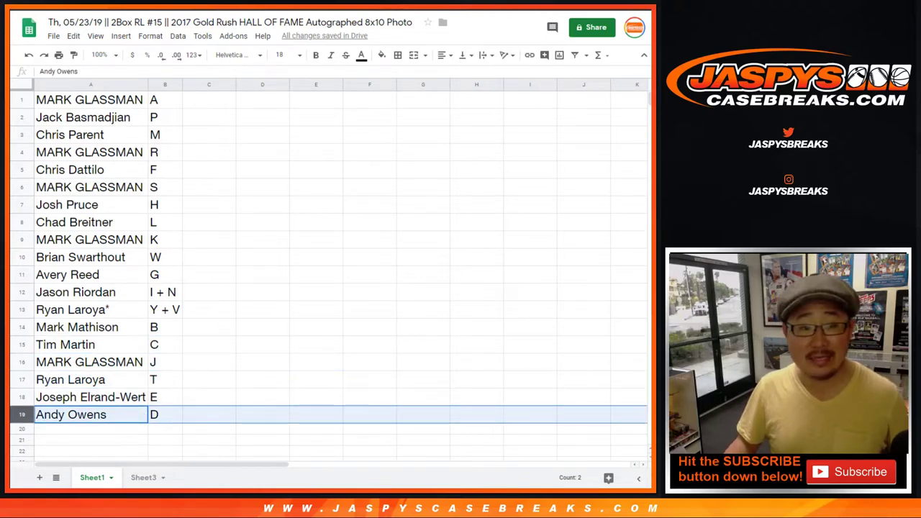
Step: Sort the whole sheet by the letters in column B, A → Z
left_click(165, 84)
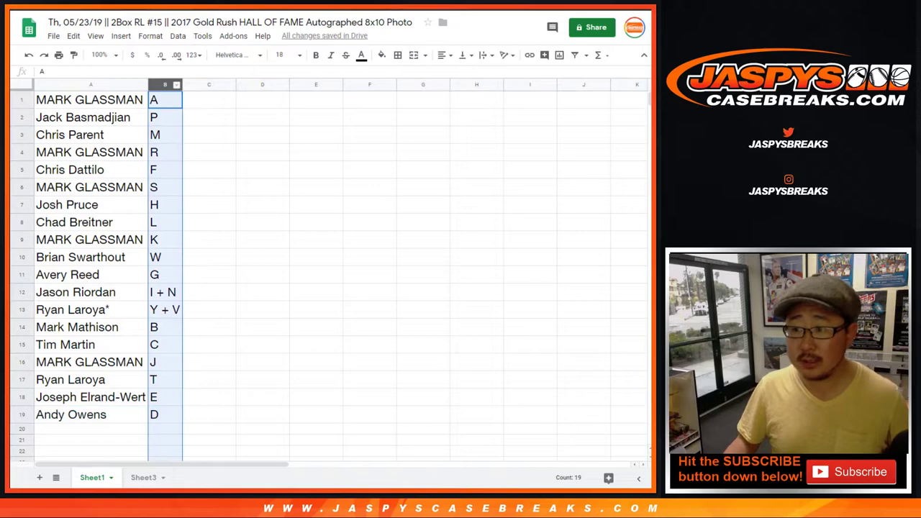
left_click(178, 36)
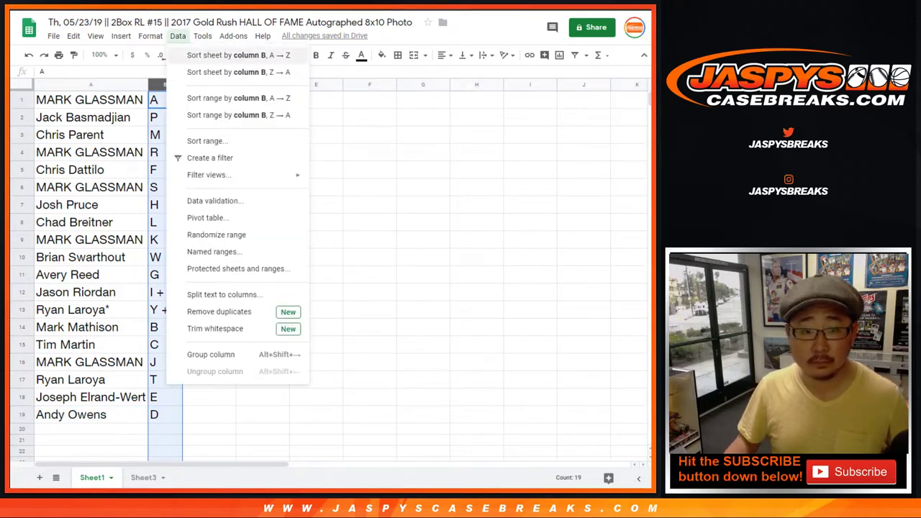
left_click(237, 55)
Step: Add borders around all cells of the name and letter table and center its contents horizontally
key("ctrl+a")
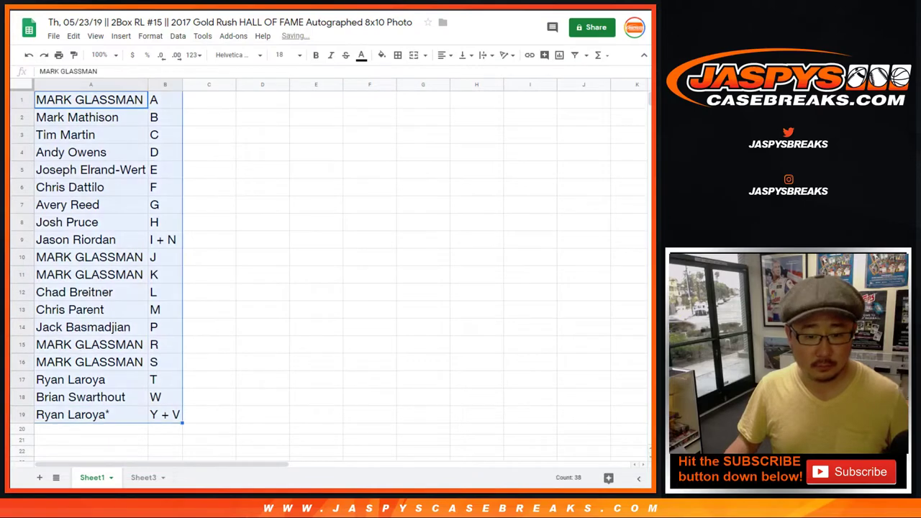
left_click(398, 56)
left_click(402, 77)
left_click(444, 56)
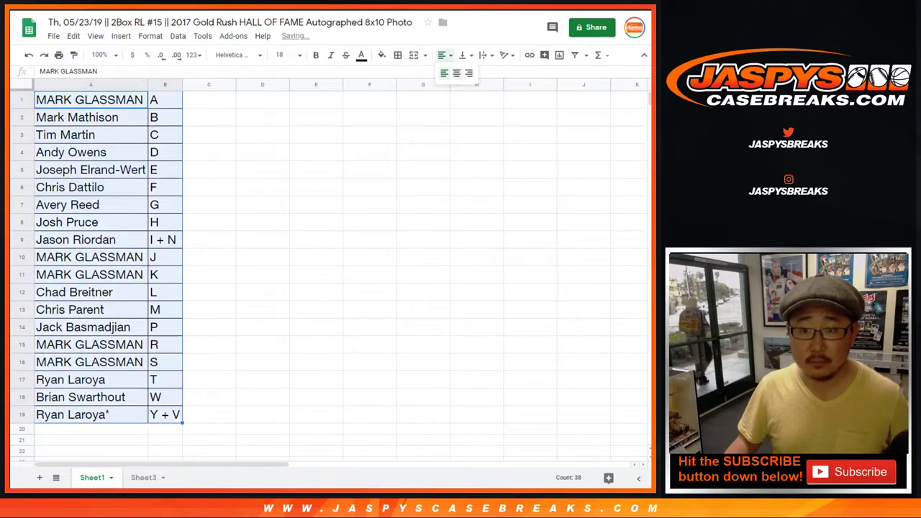
left_click(458, 74)
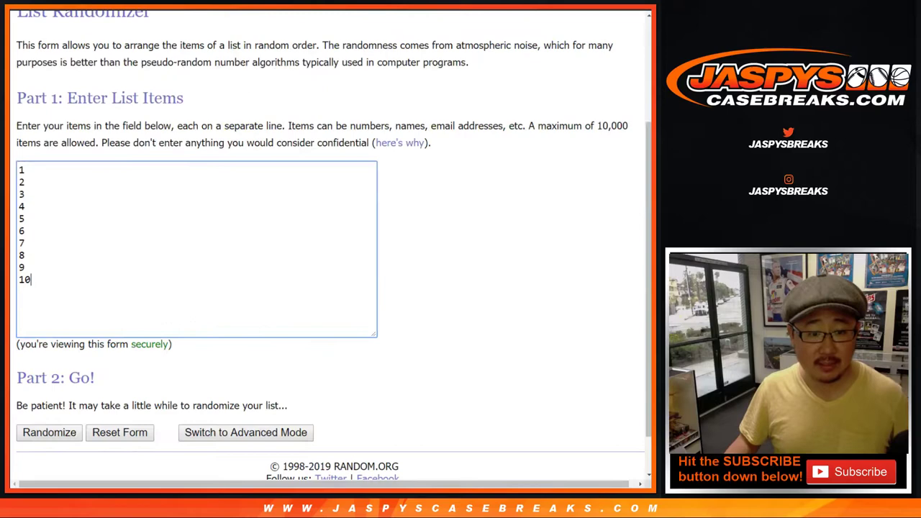
Step: Randomize the list of numbers 1 to 10 seven times in the List Randomizer
left_click(49, 433)
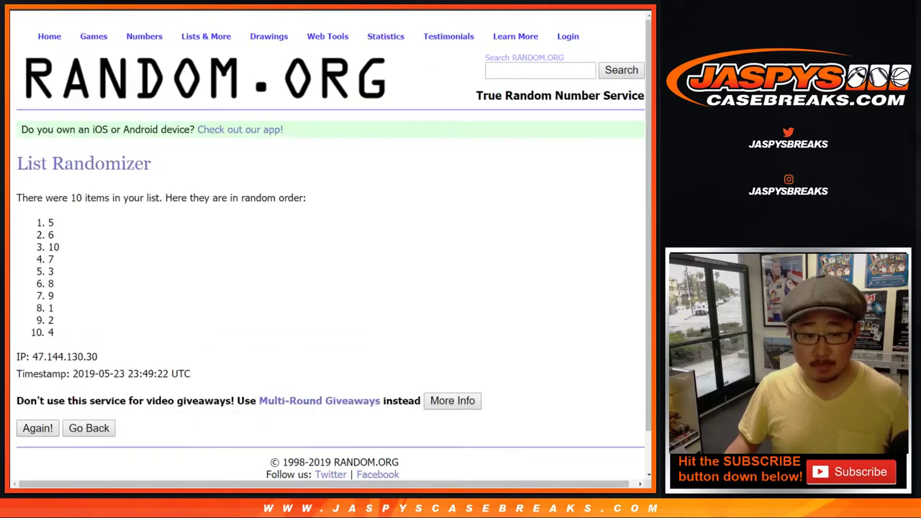
left_click(45, 431)
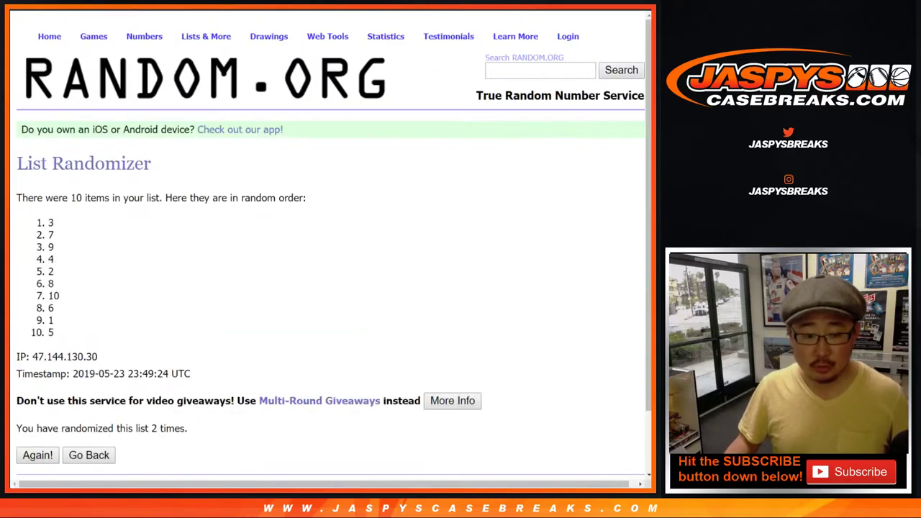
left_click(37, 455)
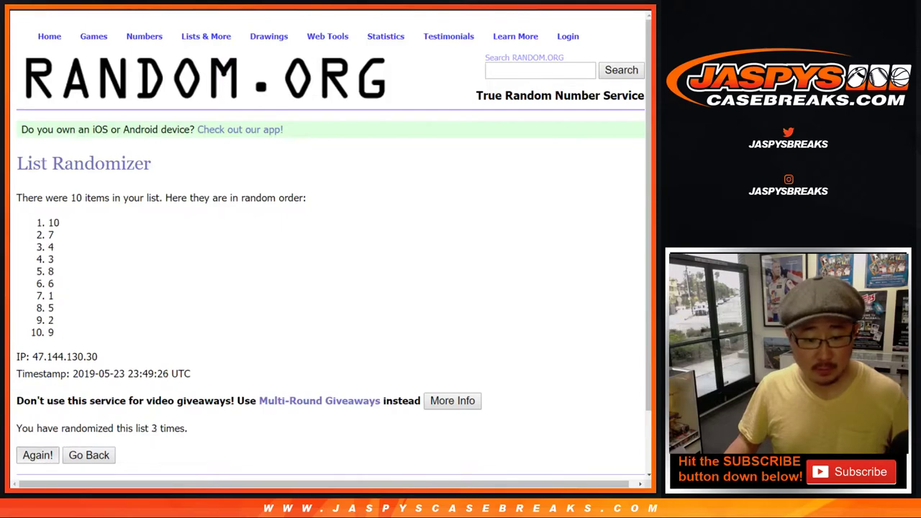
left_click(38, 456)
left_click(37, 455)
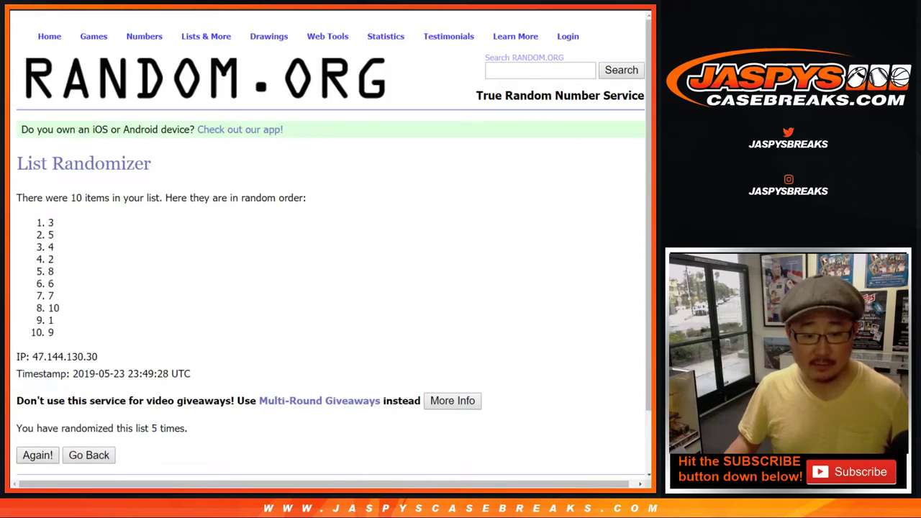
left_click(37, 456)
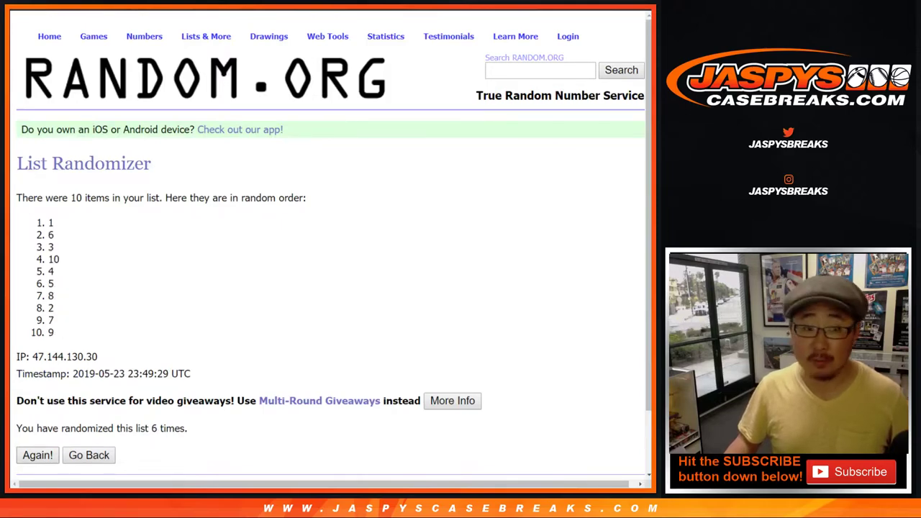
scroll(331, 245, "down", 1)
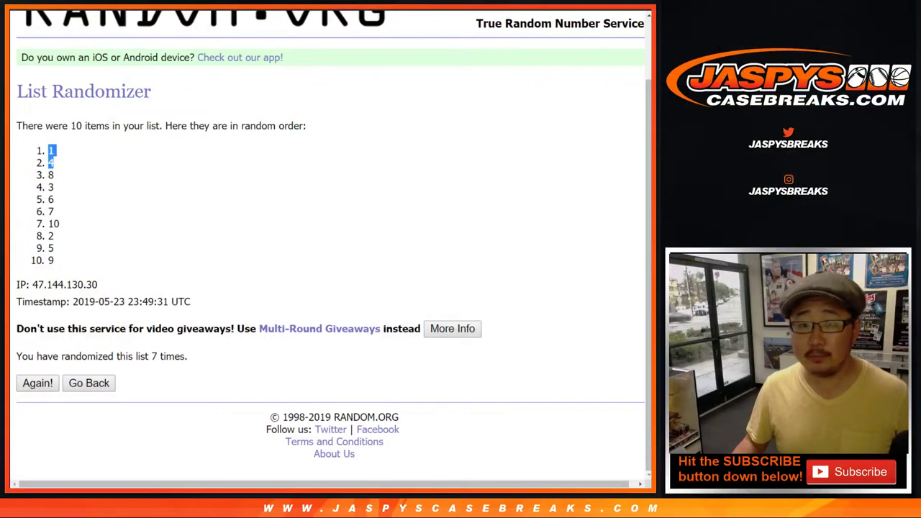
Step: Print the pairings sheet from the break spreadsheet in portrait orientation with the workbook title in the header
key("ctrl+Tab")
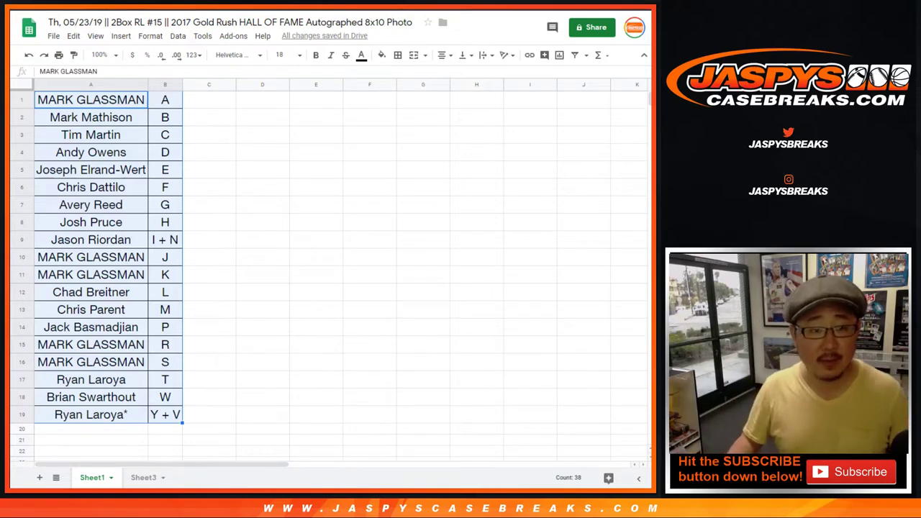
left_click(59, 54)
left_click(579, 142)
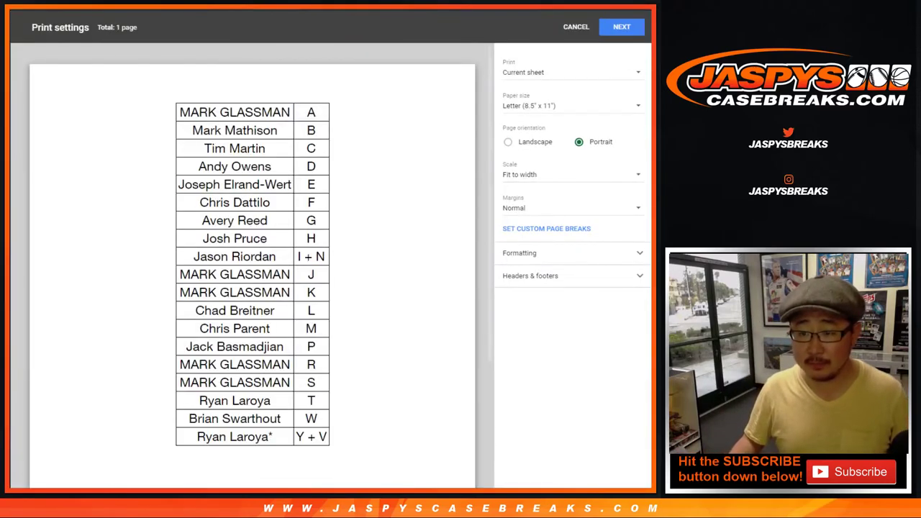
left_click(547, 276)
left_click(508, 317)
left_click(621, 27)
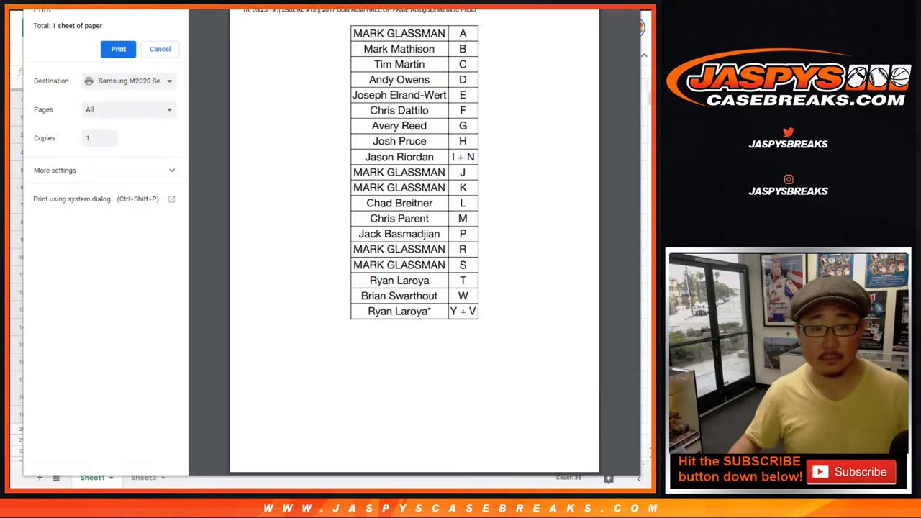
key("Return")
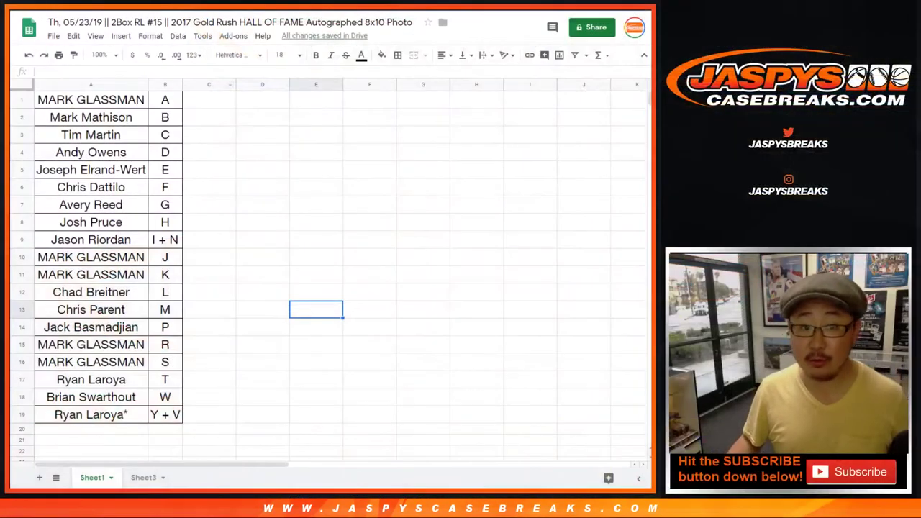
Step: Copy all 19 participant names from column A of Sheet1 into the List Randomizer's item list
left_click(90, 100)
key("ctrl+shift+Down")
key("ctrl+c")
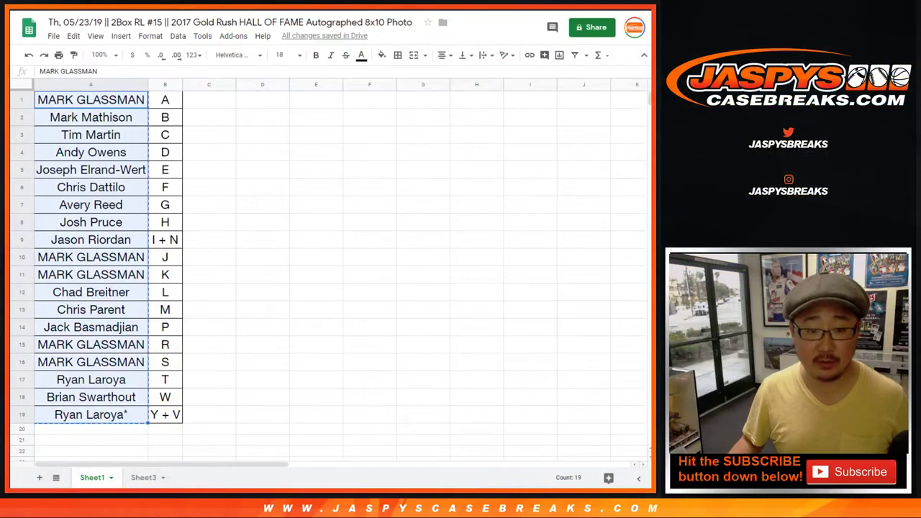
key("ctrl+Tab")
left_click(199, 378)
key("ctrl+v")
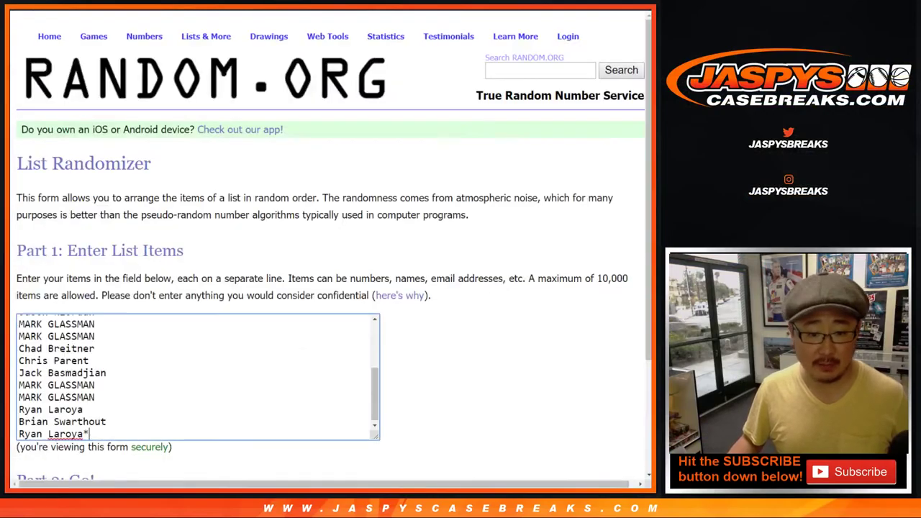
scroll(198, 378, "down", 3)
scroll(198, 225, "up", 3)
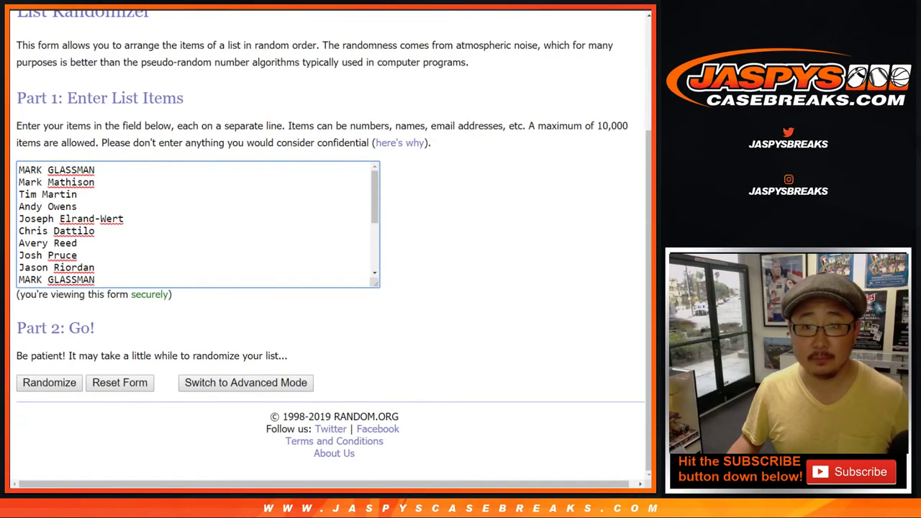
Step: Review the prize spots for randomizer places 1 to 3 on Sheet3 of the spreadsheet, and switch to the RANDOM.ORG Dice Roller
key("ctrl+shift+Tab")
left_click(144, 478)
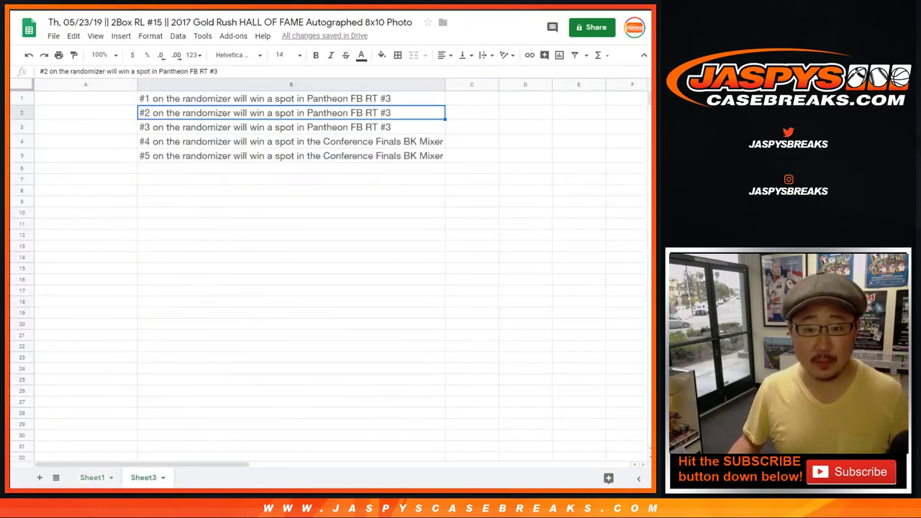
left_click_drag(291, 99, 290, 128)
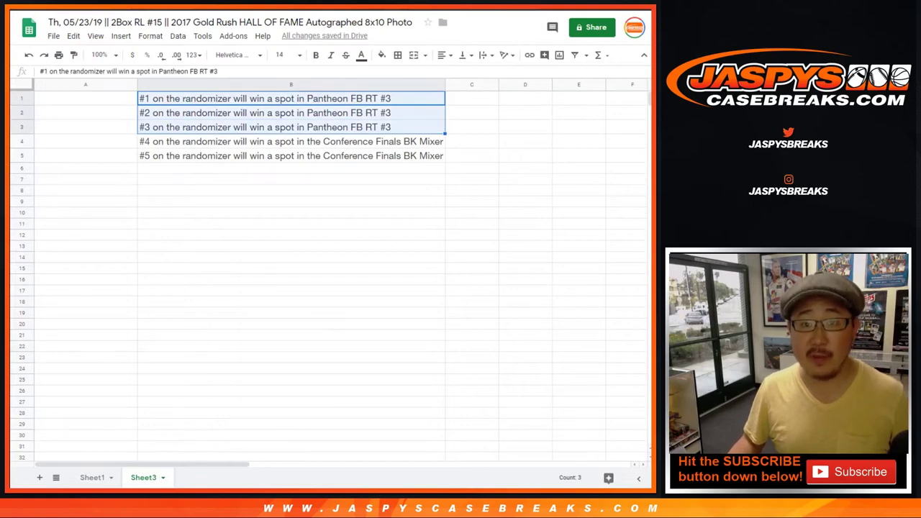
key("ctrl+Tab")
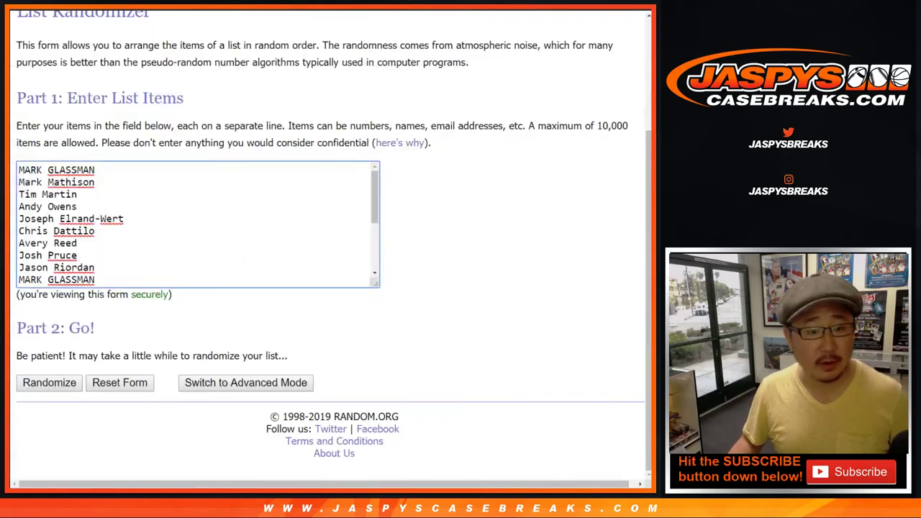
key("ctrl+Tab")
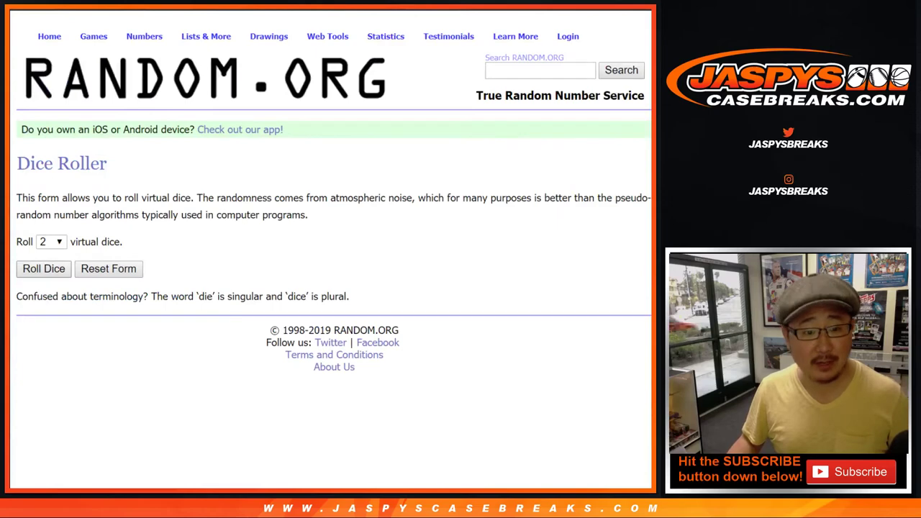
Step: Roll two virtual dice, and randomize the list of 19 participant names seven times in the List Randomizer
key("Return")
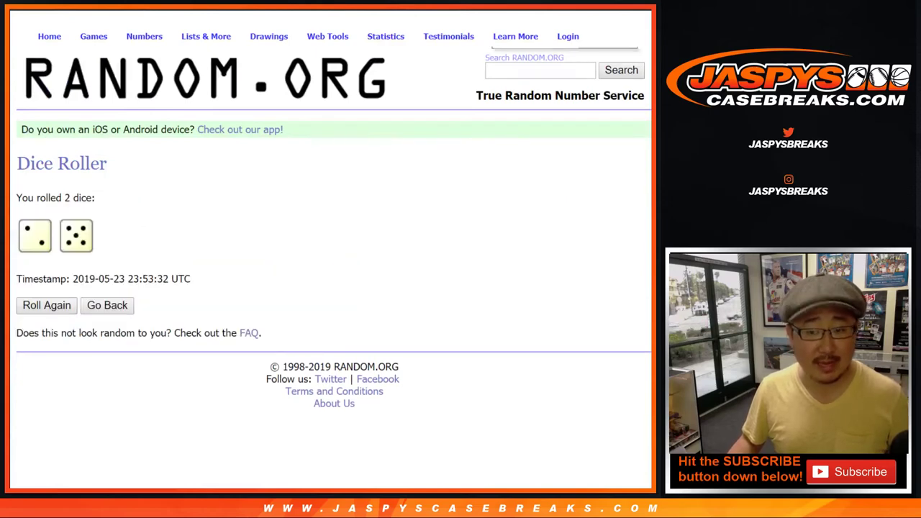
key("ctrl+Tab")
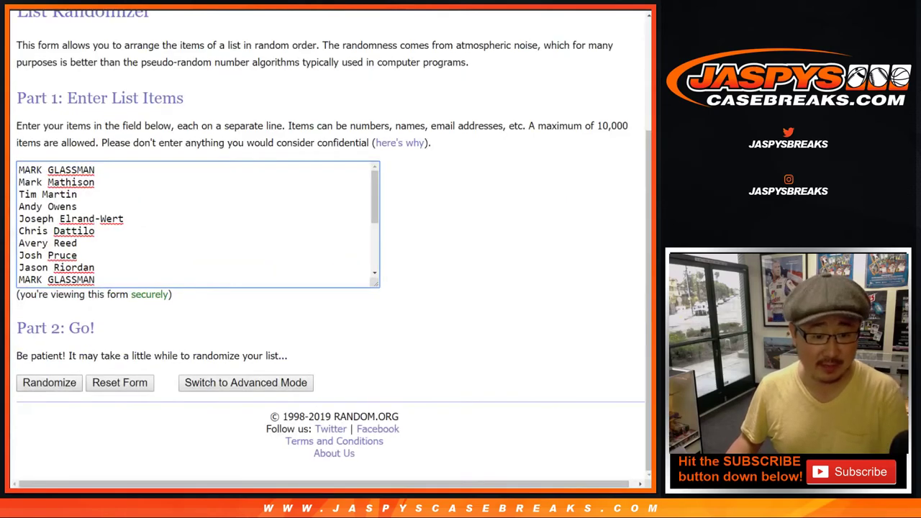
key("Tab")
left_click(43, 383)
scroll(43, 383, "down", 3)
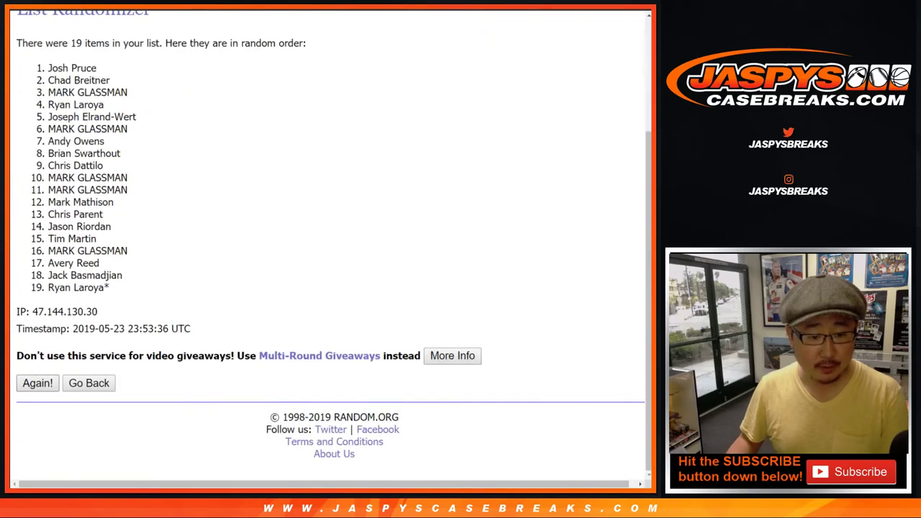
left_click(37, 383)
scroll(37, 382, "down", 3)
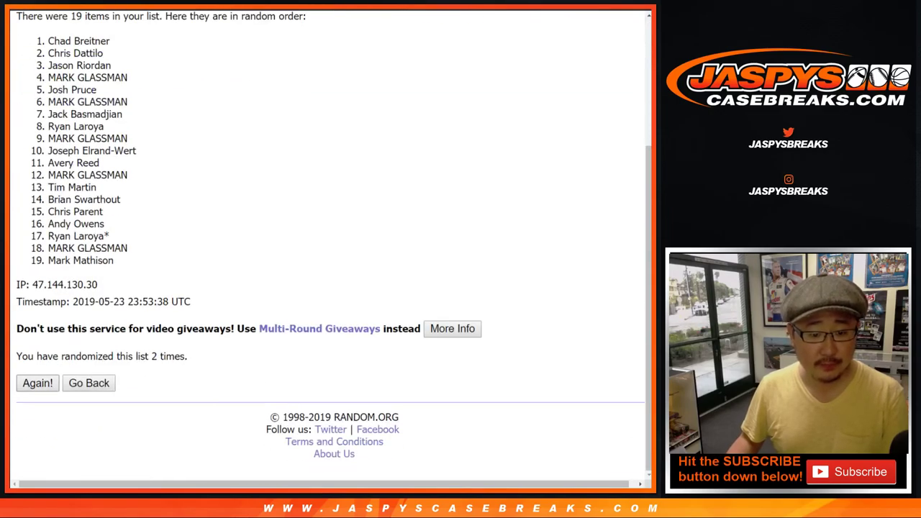
left_click(37, 382)
scroll(37, 383, "down", 3)
left_click(38, 383)
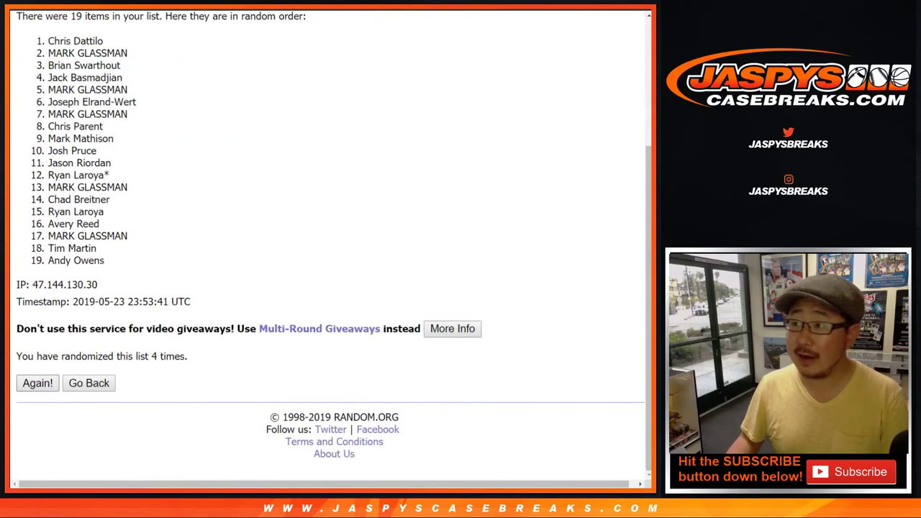
left_click(38, 383)
left_click(38, 383)
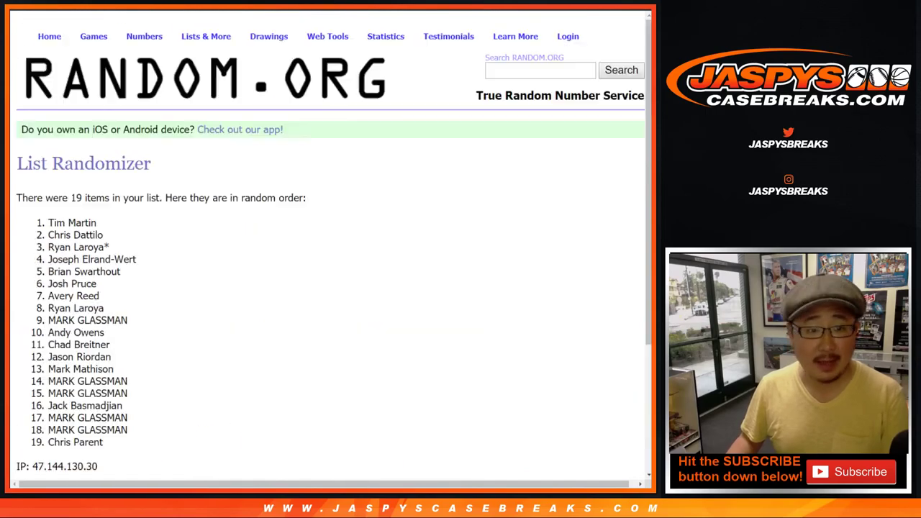
left_click(38, 383)
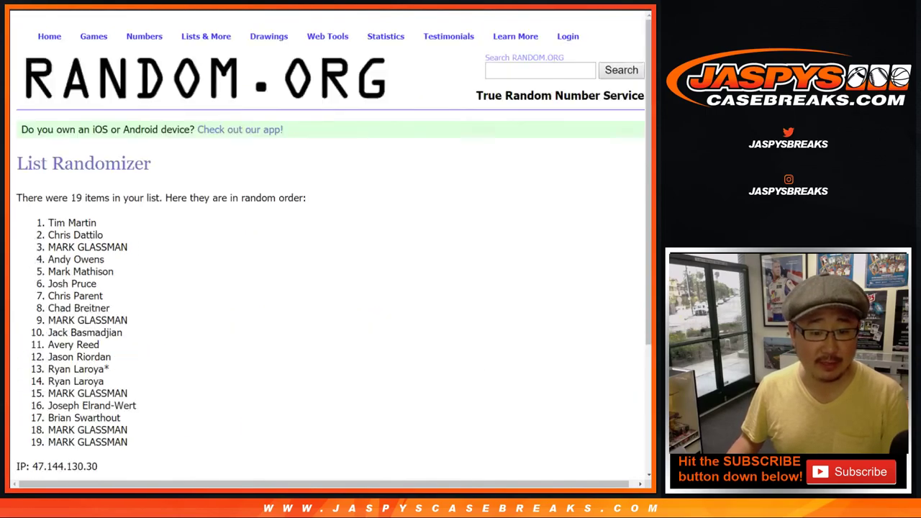
left_click_drag(164, 356, 188, 357)
left_click(188, 357)
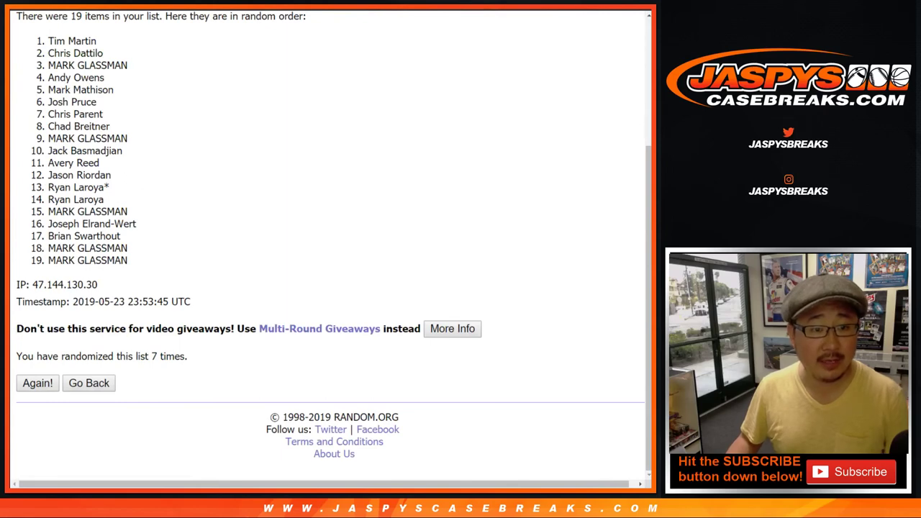
Step: Copy the 19 randomized names into column A of Sheet3 in the break spreadsheet, starting at A1, beside the prize descriptions
left_click_drag(48, 41, 128, 261)
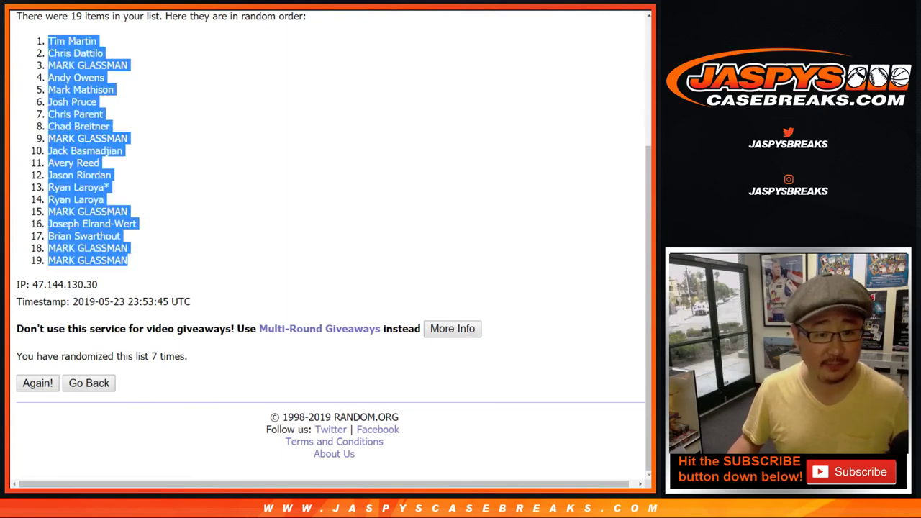
key("ctrl+Tab")
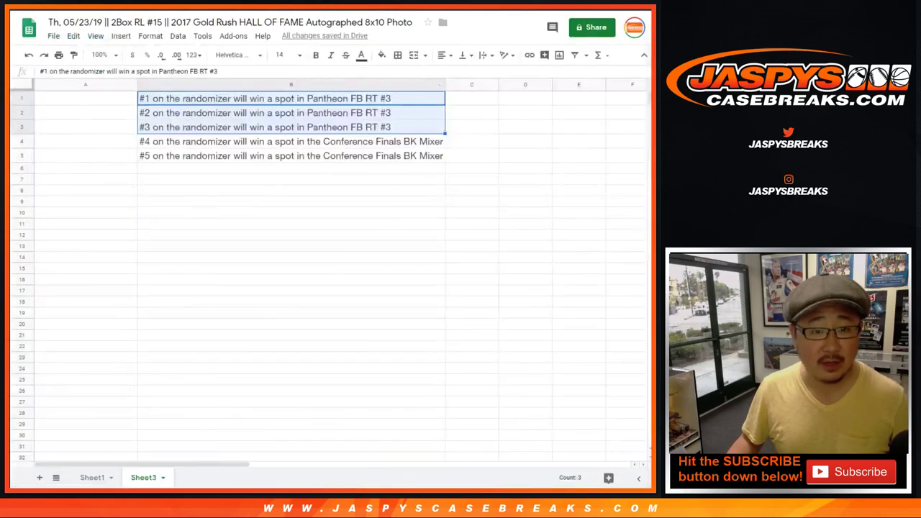
right_click(115, 100)
left_click(144, 146)
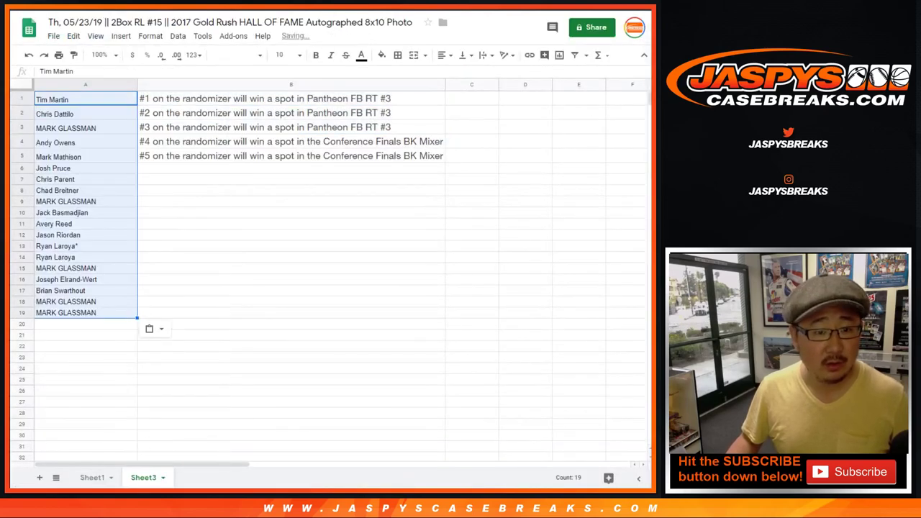
Step: Format the pasted names in column A in Helvetica at size 14, and select the first five names in A1:A5
left_click(238, 54)
left_click(237, 99)
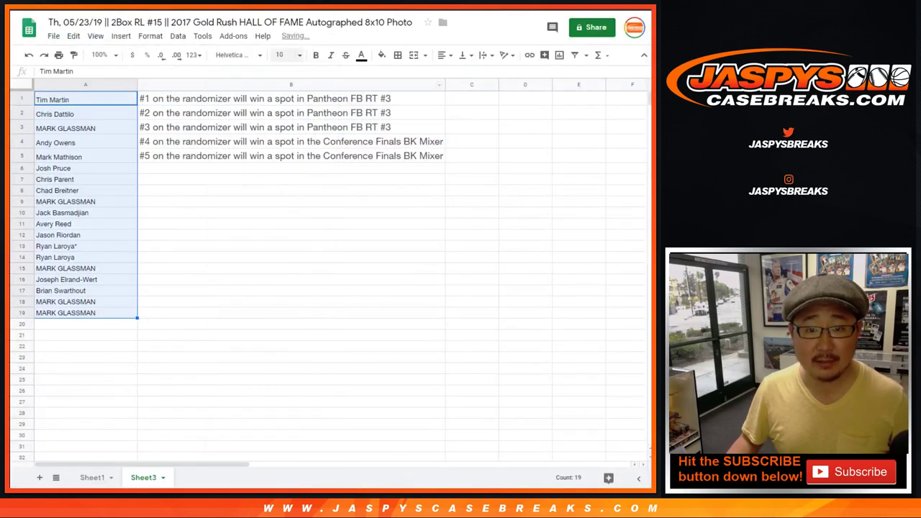
left_click(284, 55)
left_click(283, 192)
left_click_drag(85, 98, 85, 156)
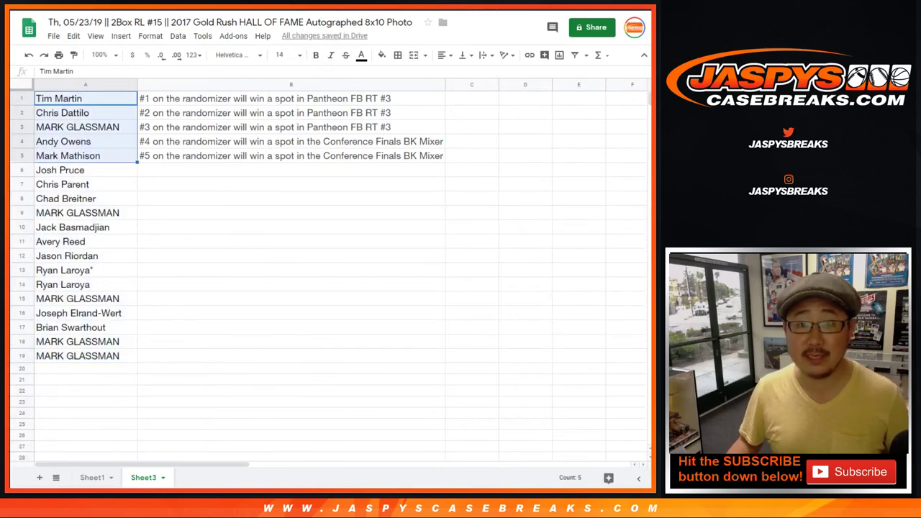